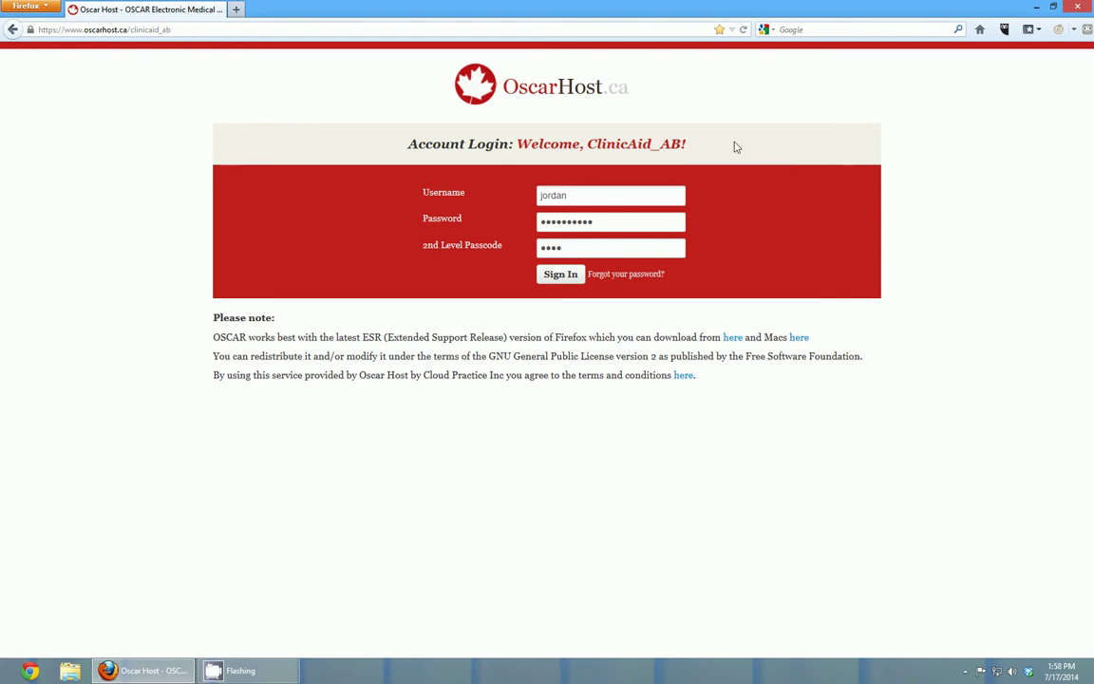
- Sign in to the clinic's OSCAR account to reach the 2014-07-17 Physicians day schedule
{"action": "left_click", "coordinate": [561, 279]}
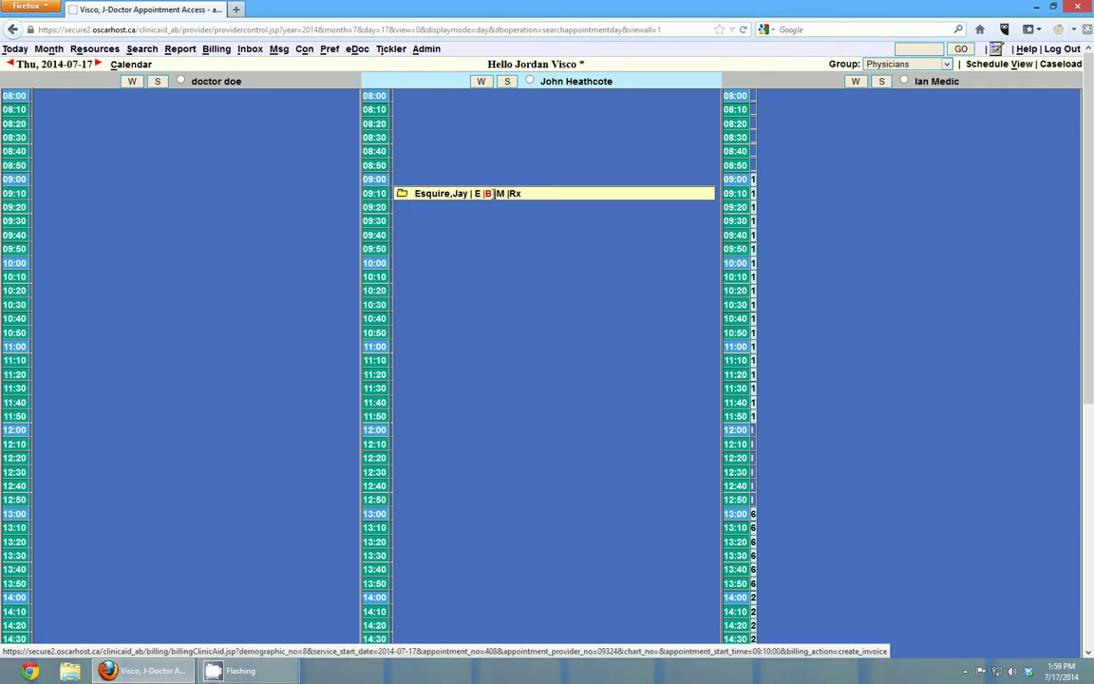
- Open and close the 09:10 patient's master file, then open and close the Administrative Page
{"action": "left_click", "coordinate": [501, 200]}
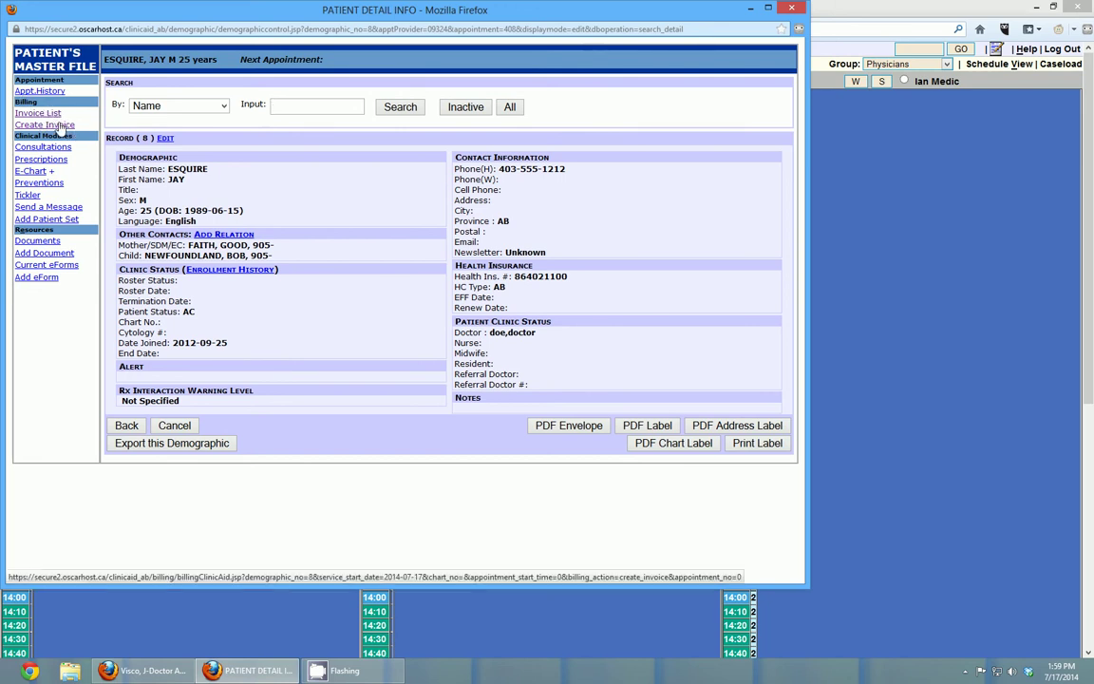
{"action": "left_click", "coordinate": [791, 8]}
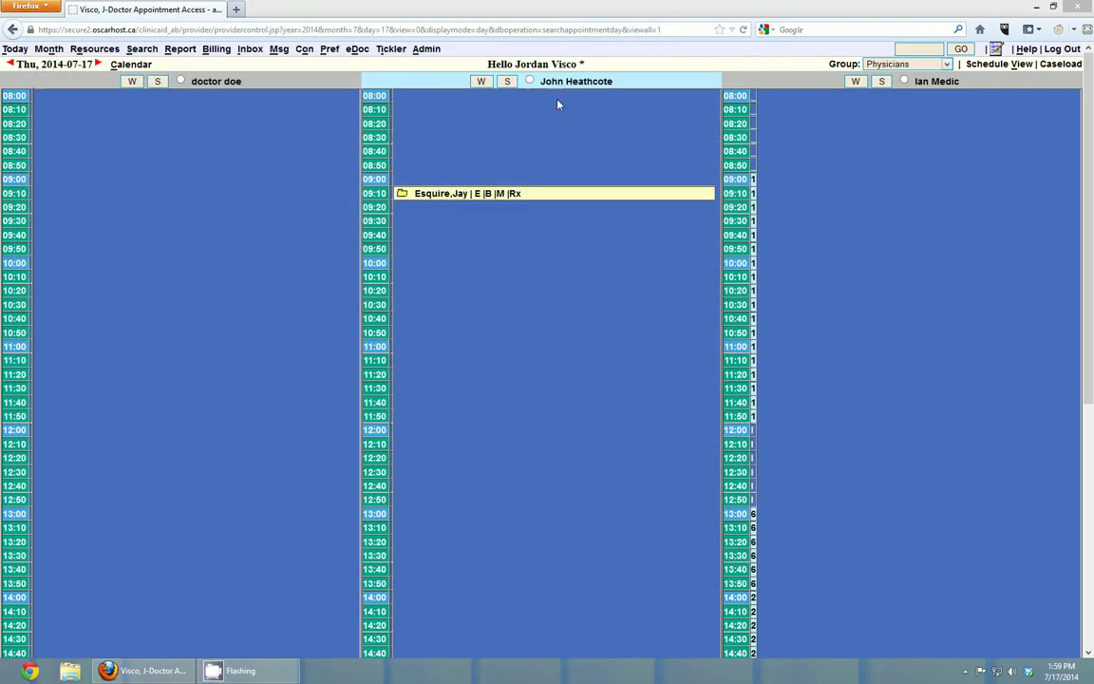
{"action": "left_click", "coordinate": [426, 48]}
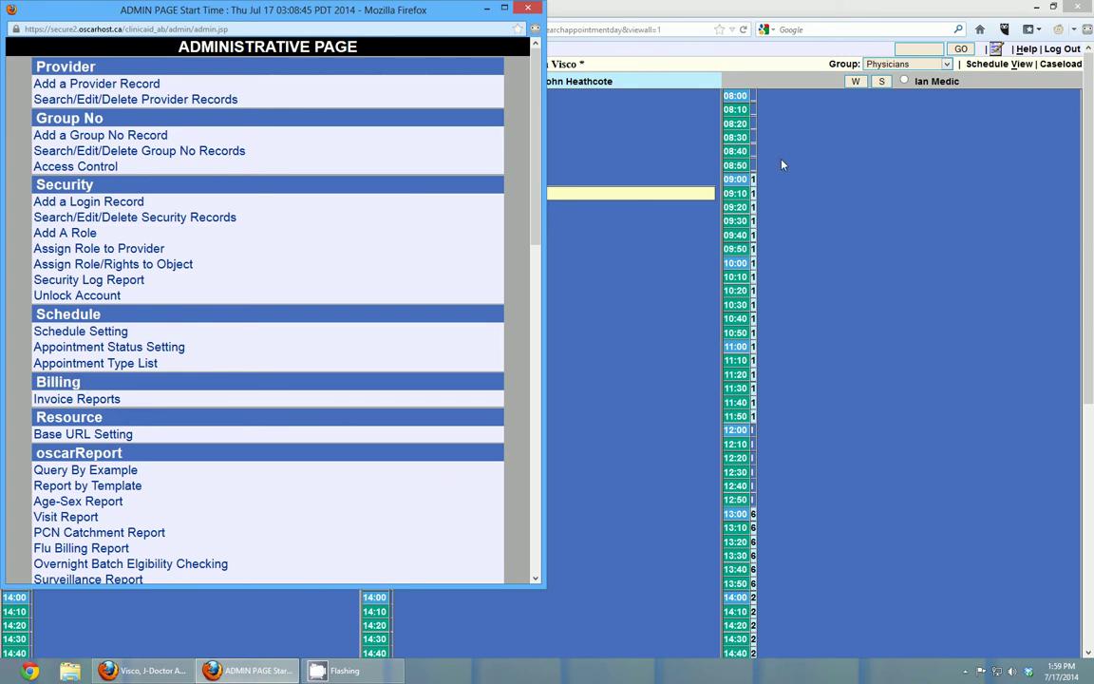
{"action": "left_click", "coordinate": [527, 7]}
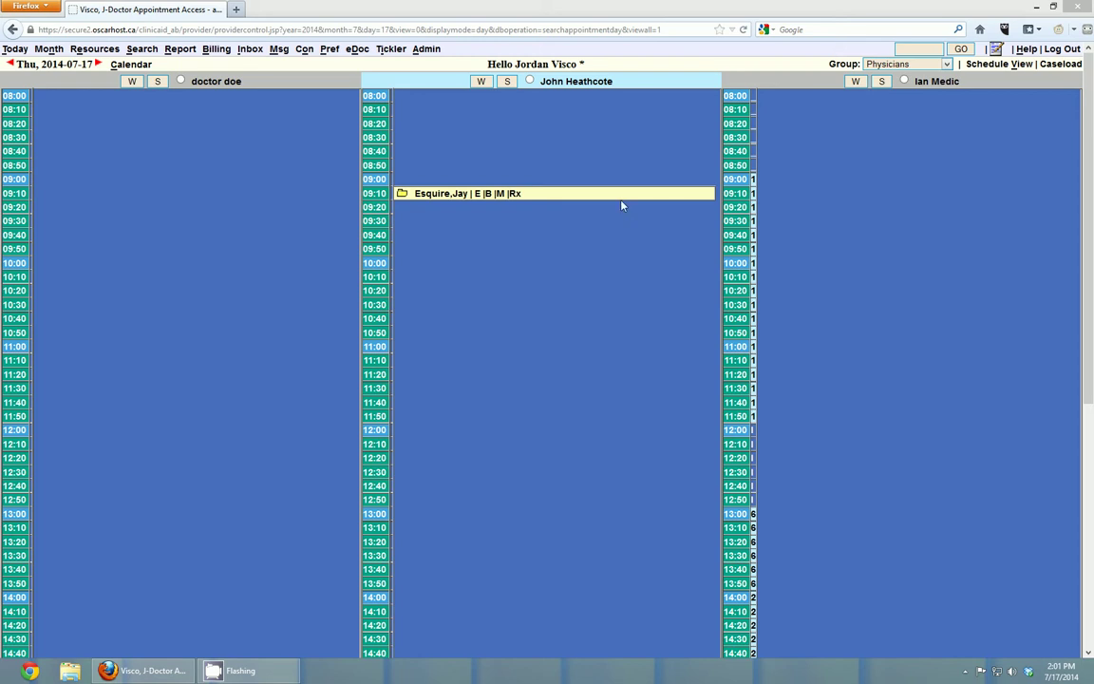
{"action": "left_click", "coordinate": [488, 194]}
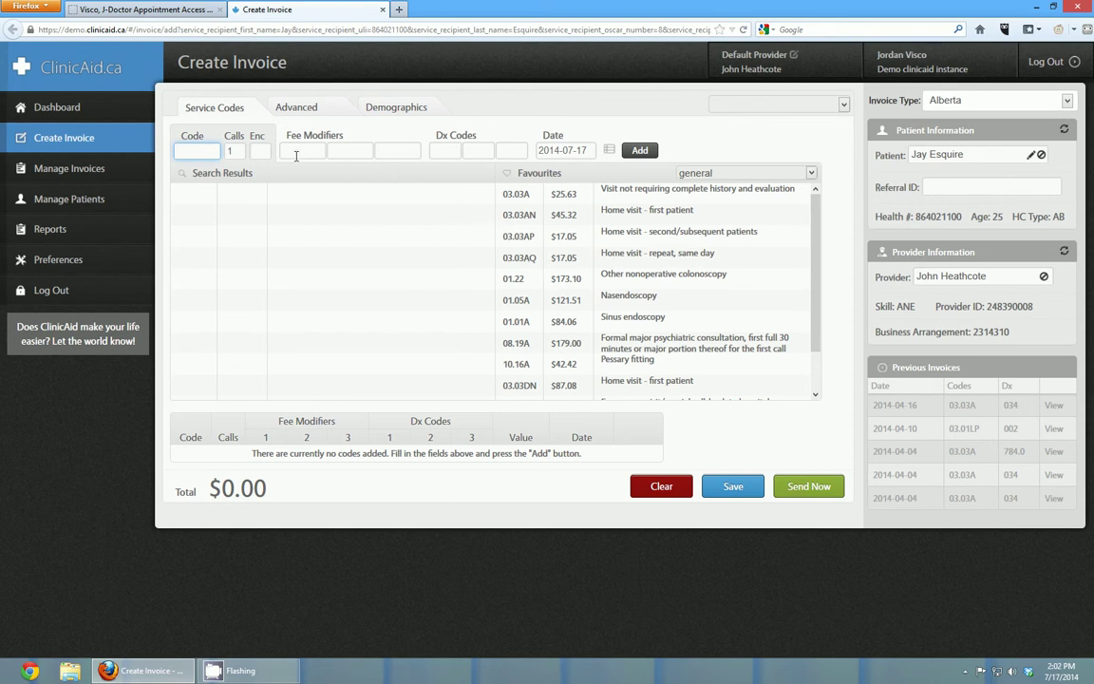
- Keep invoice type Alberta and add a 03.03A line with diagnosis 034, totalling $25.63
{"action": "left_click", "coordinate": [954, 101]}
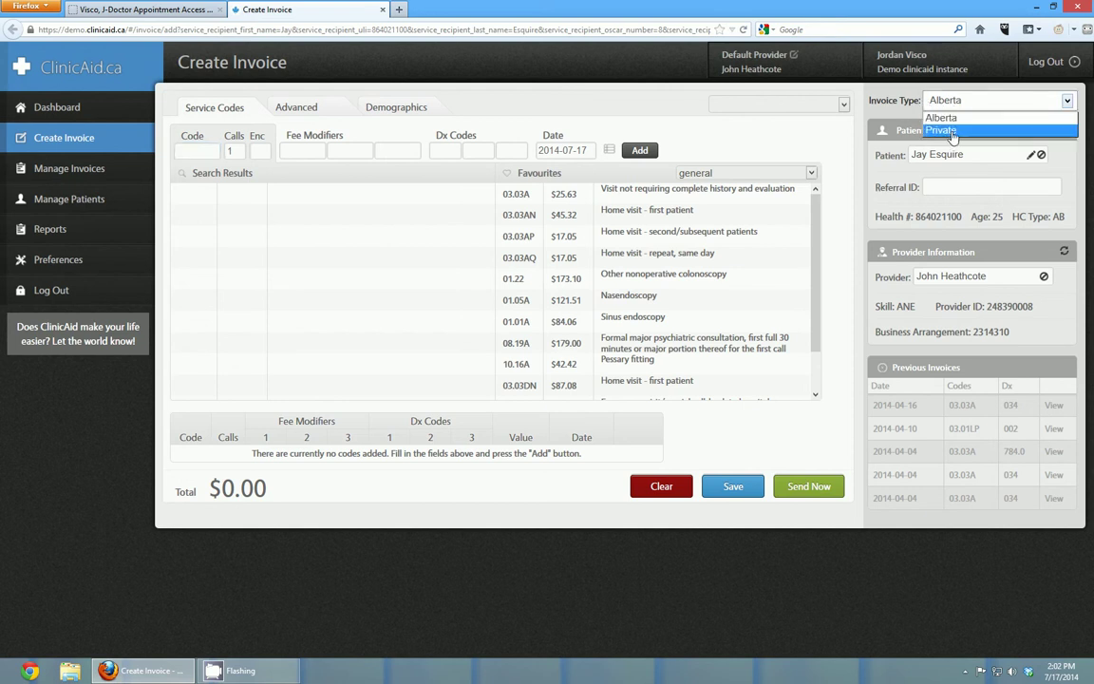
{"action": "left_click", "coordinate": [819, 96]}
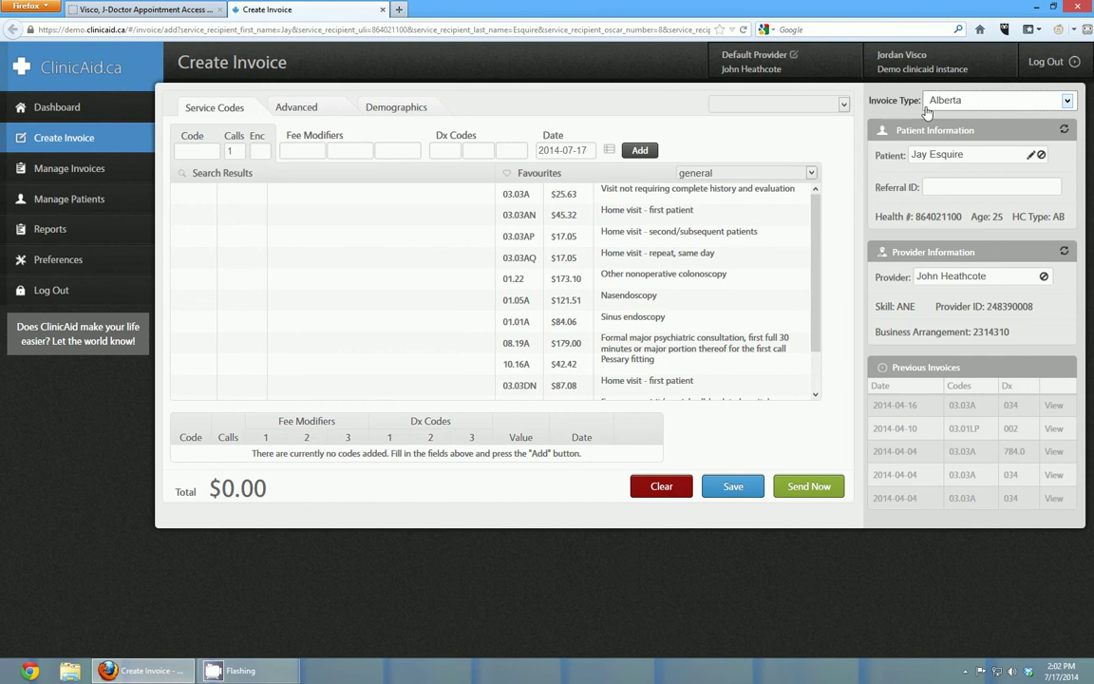
{"action": "left_click", "coordinate": [180, 144]}
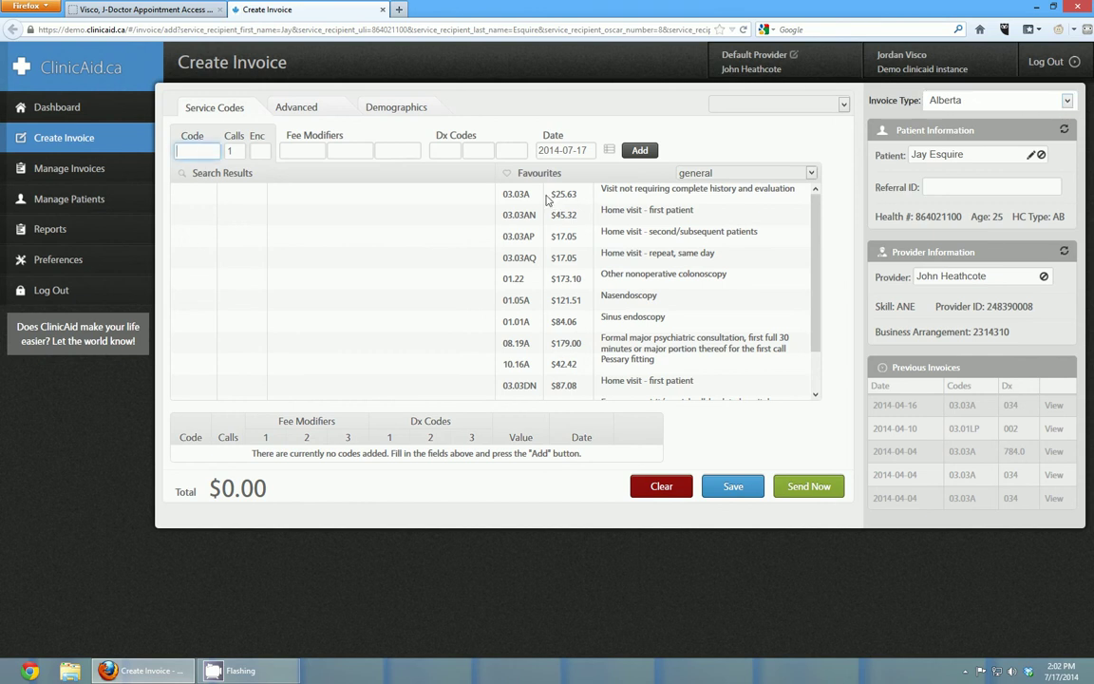
{"action": "left_click", "coordinate": [518, 196]}
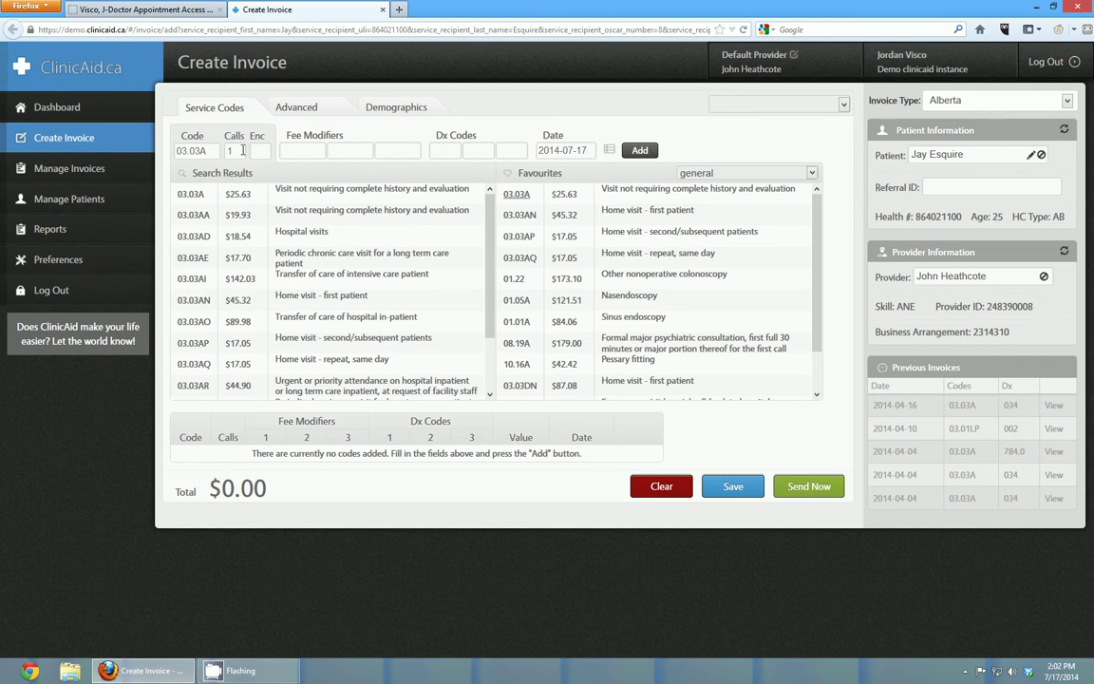
{"action": "left_click", "coordinate": [448, 151]}
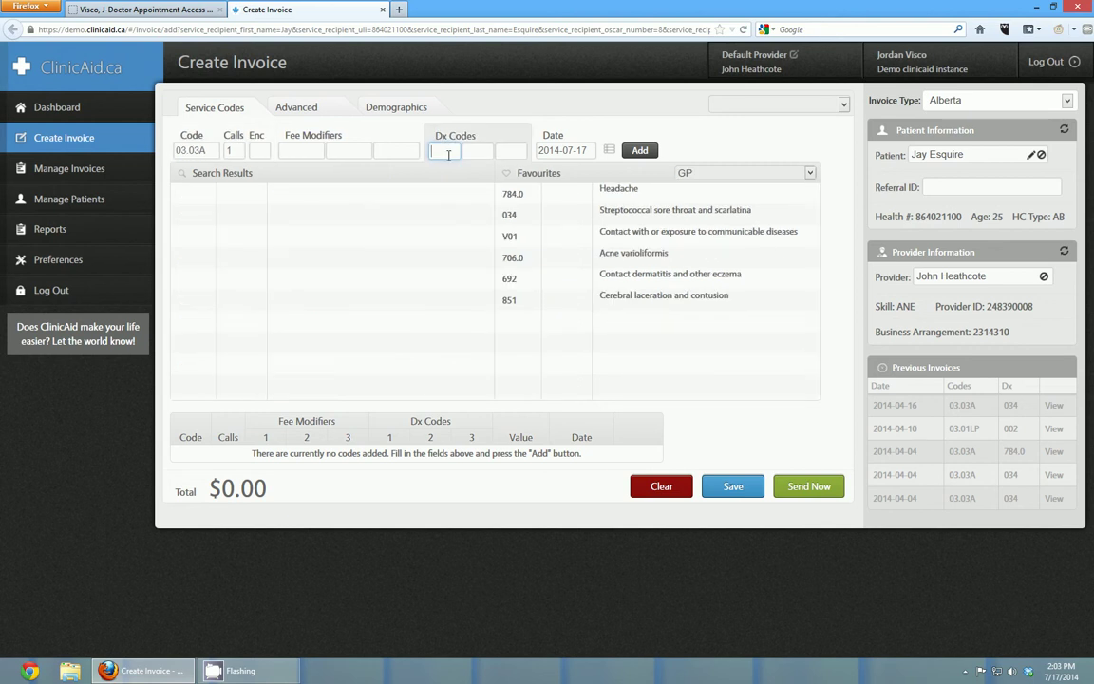
{"action": "left_click", "coordinate": [510, 217]}
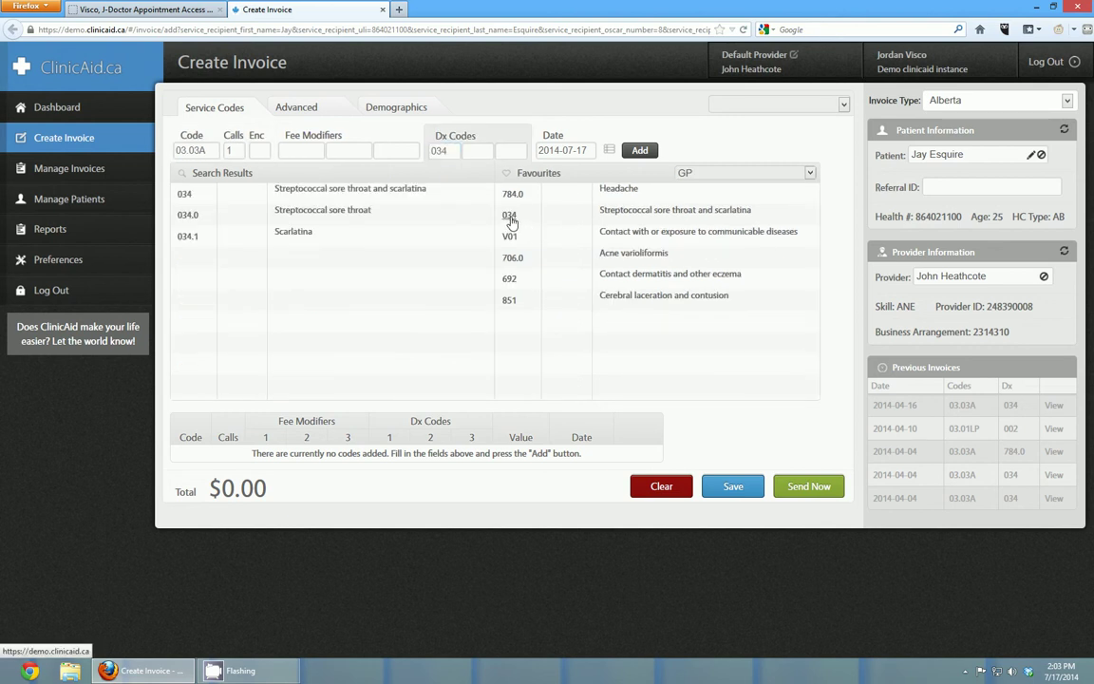
{"action": "left_click", "coordinate": [640, 151]}
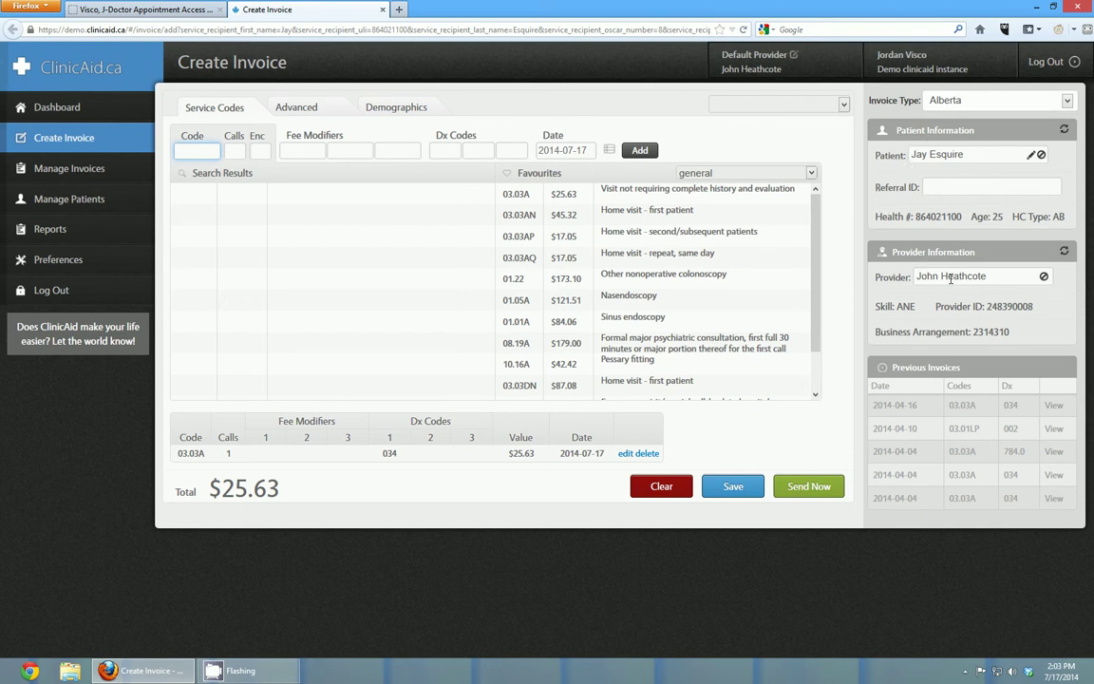
- Save the $25.63 invoice from the Create Invoice tab
{"action": "left_click", "coordinate": [143, 10]}
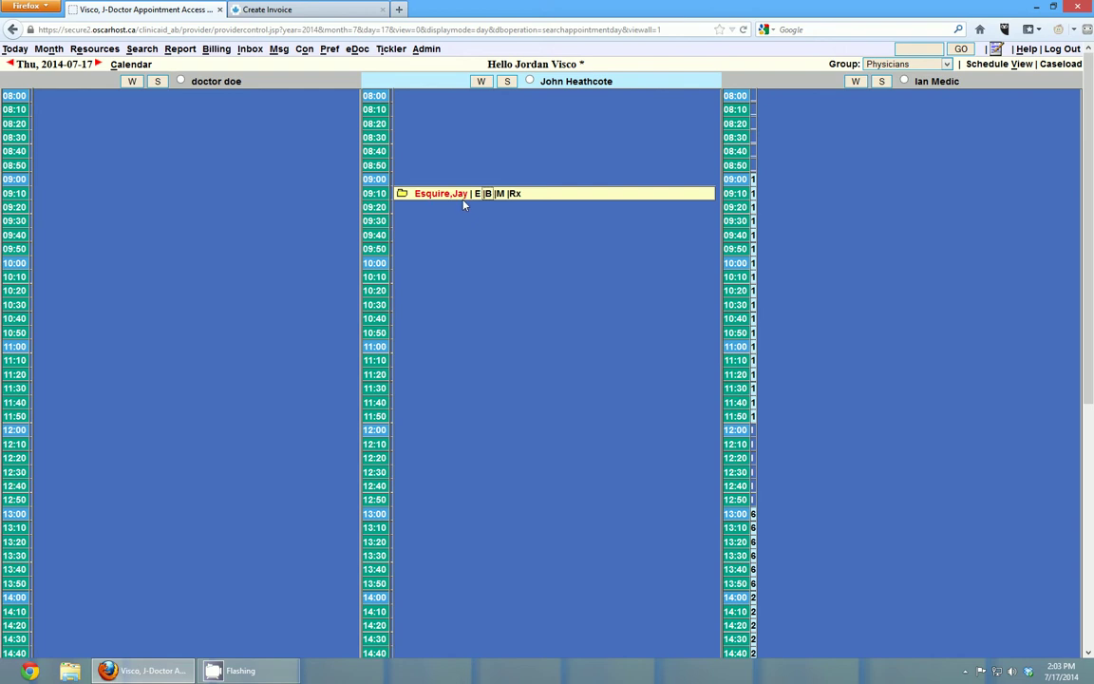
{"action": "left_click", "coordinate": [270, 10]}
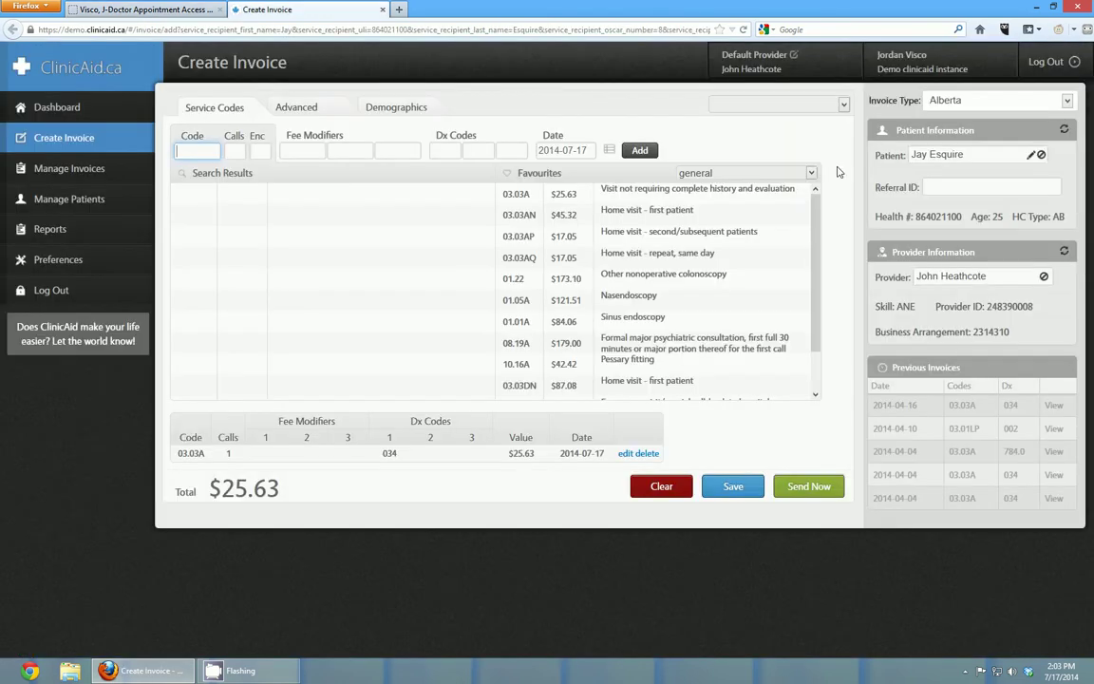
{"action": "left_click", "coordinate": [757, 493]}
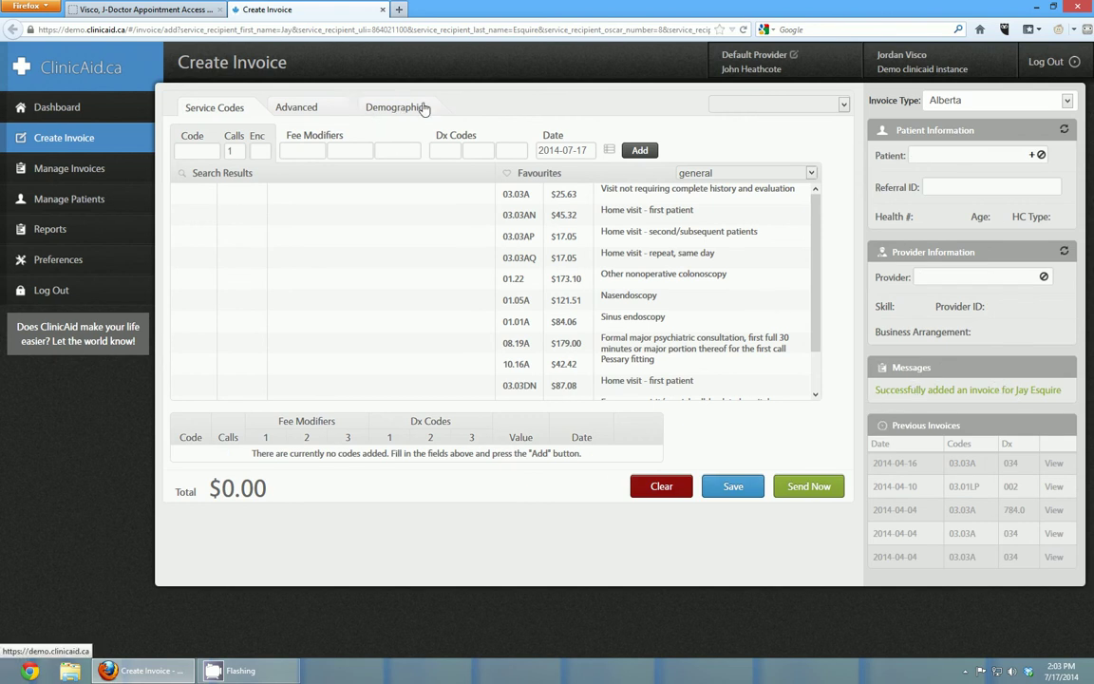
- Reselect the same patient by name in the Patient field of a fresh invoice
{"action": "left_click", "coordinate": [950, 155]}
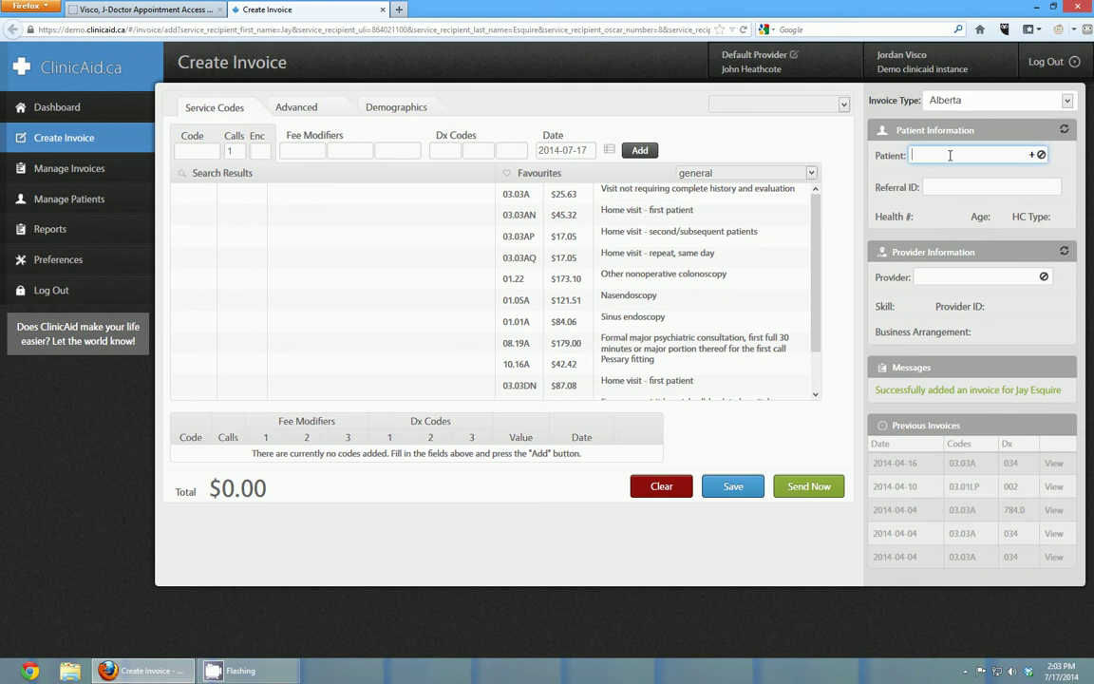
{"action": "type", "text": "esq"}
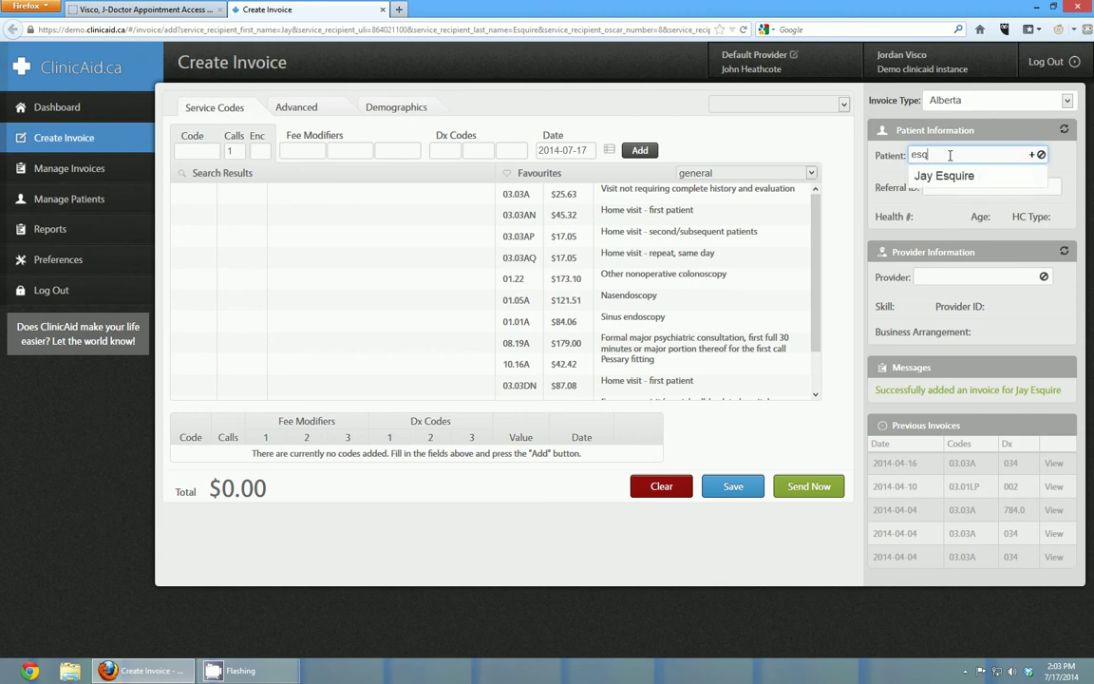
{"action": "key", "text": "Tab"}
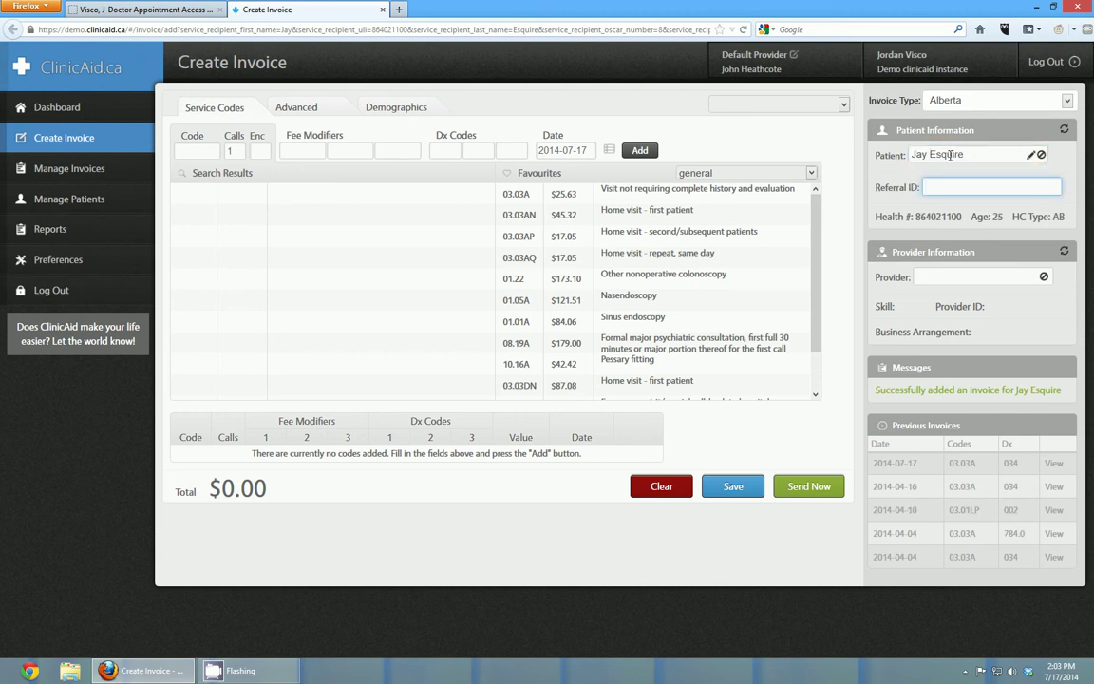
- Start a new invoice from the patient's master file, close that window, and return to the invoice
{"action": "left_click", "coordinate": [384, 11]}
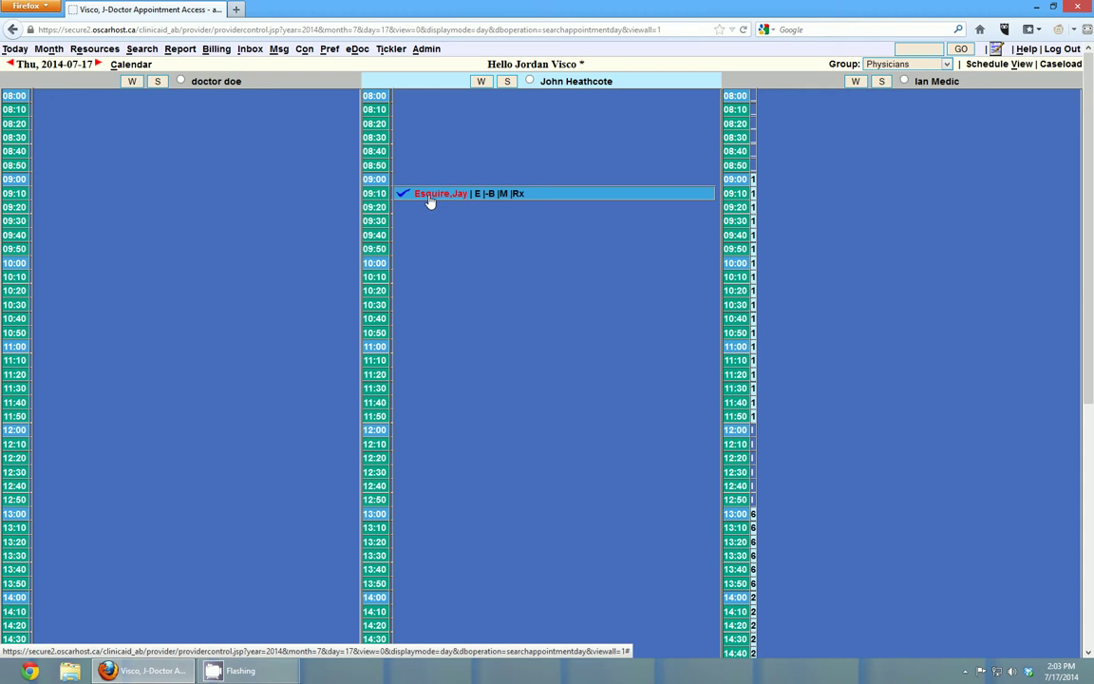
{"action": "left_click", "coordinate": [499, 194]}
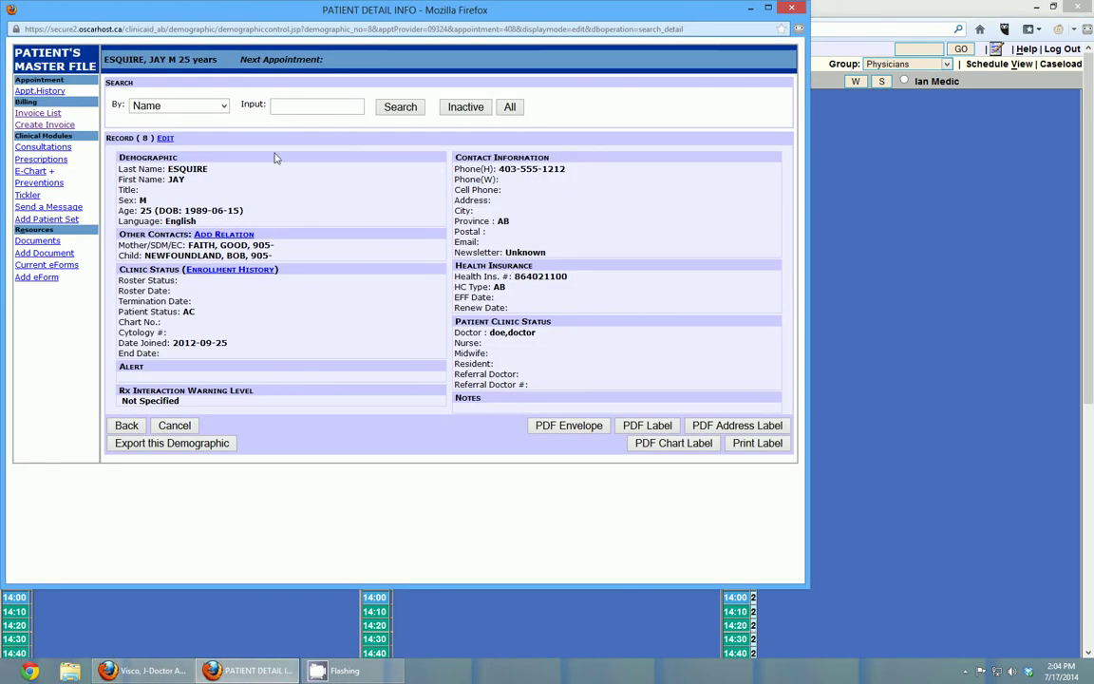
{"action": "left_click", "coordinate": [54, 127]}
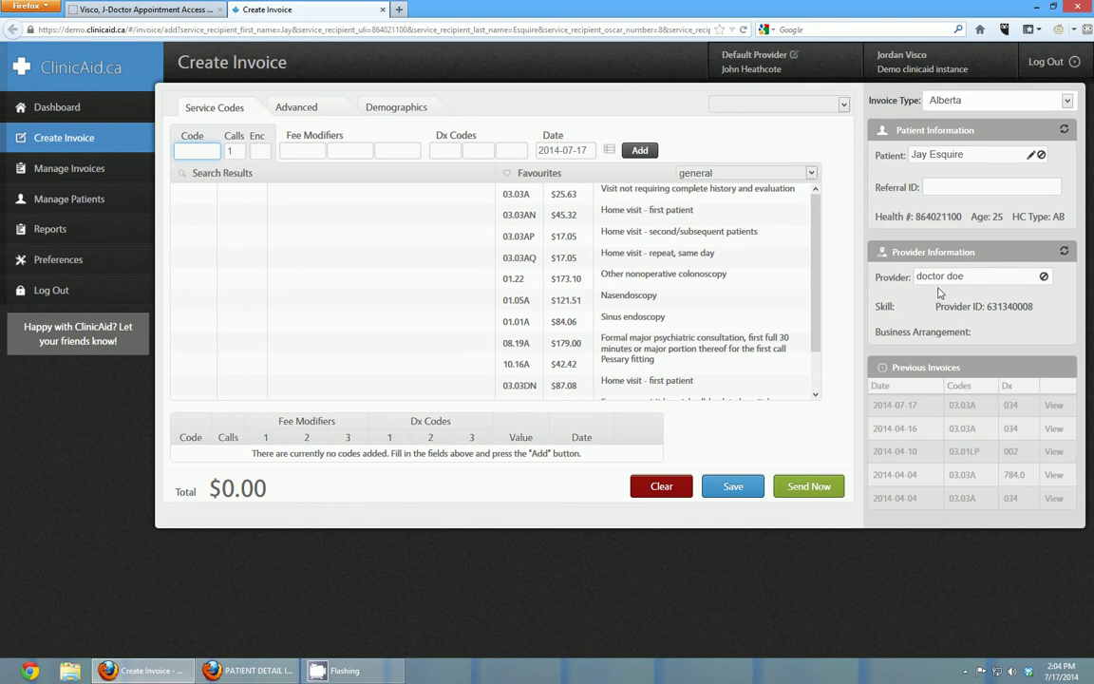
{"action": "left_click", "coordinate": [171, 11]}
{"action": "left_click", "coordinate": [478, 193]}
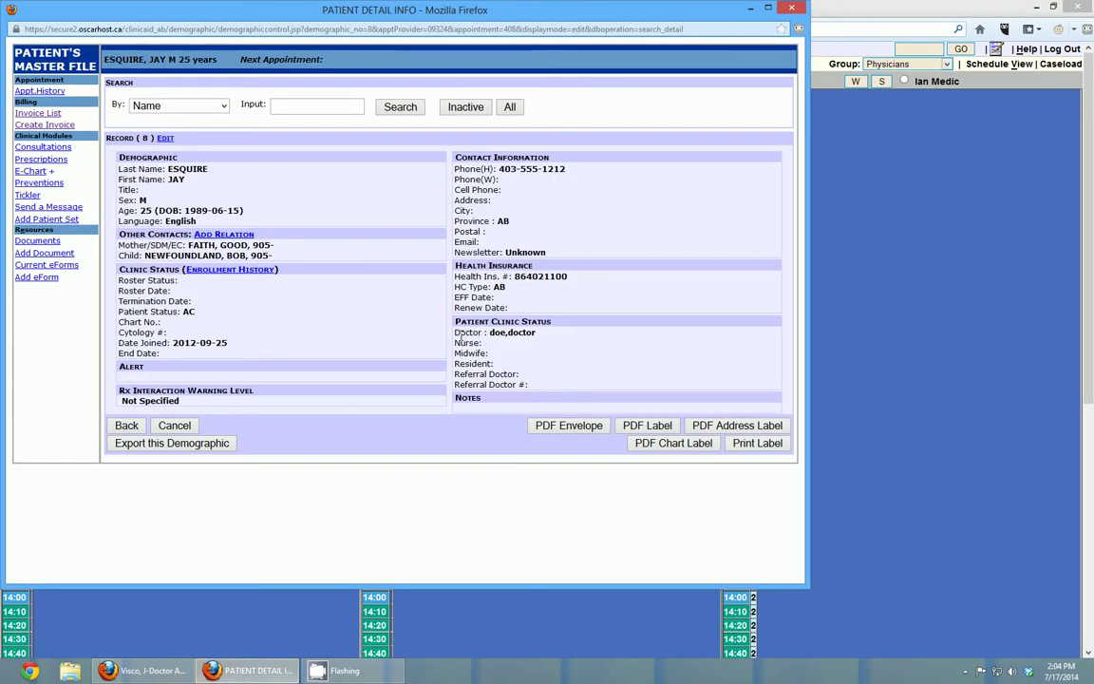
{"action": "left_click", "coordinate": [795, 9]}
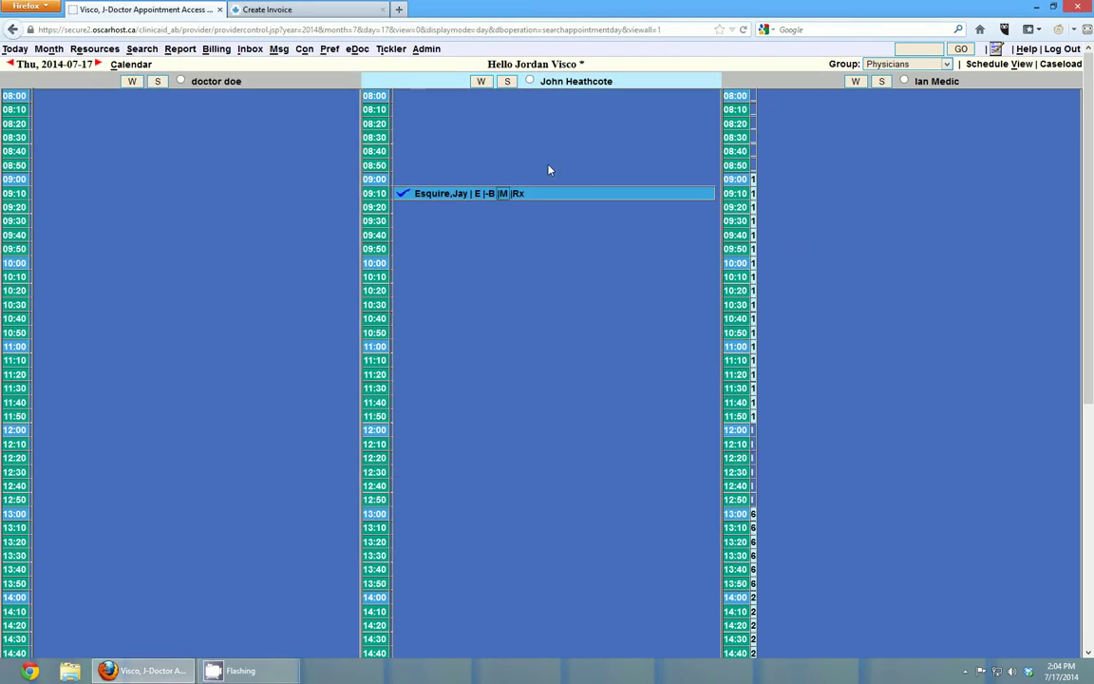
{"action": "left_click", "coordinate": [316, 12]}
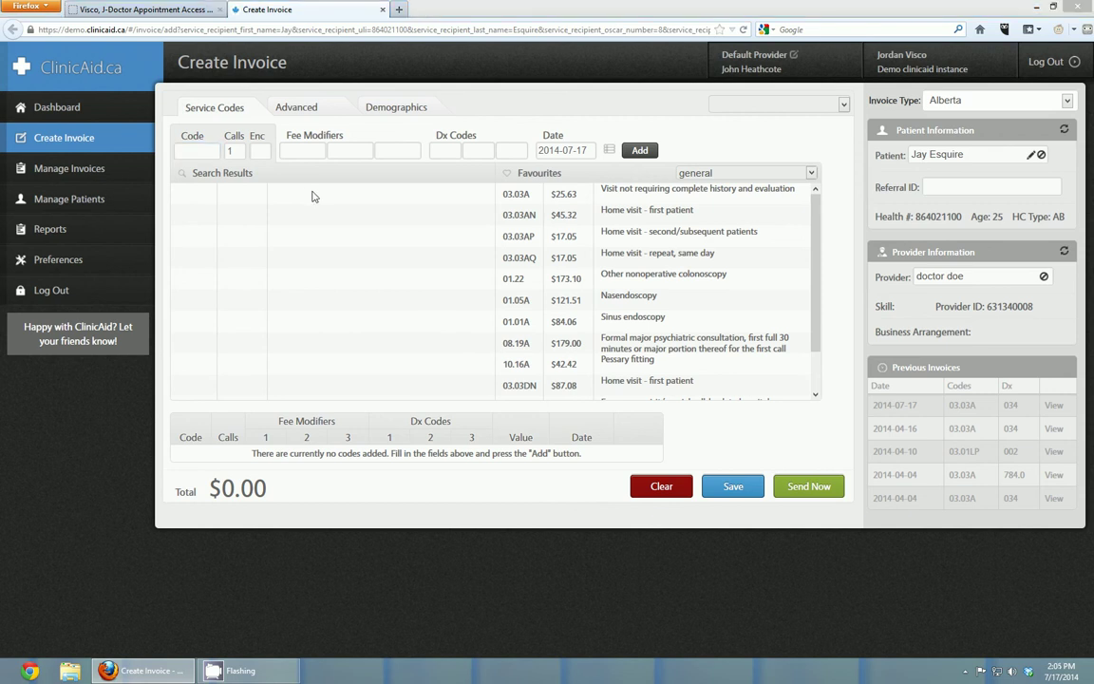
- Open Manage Invoices and tick the 2014-07-17 $25.63 invoice row and the select-all box
{"action": "left_click", "coordinate": [79, 177]}
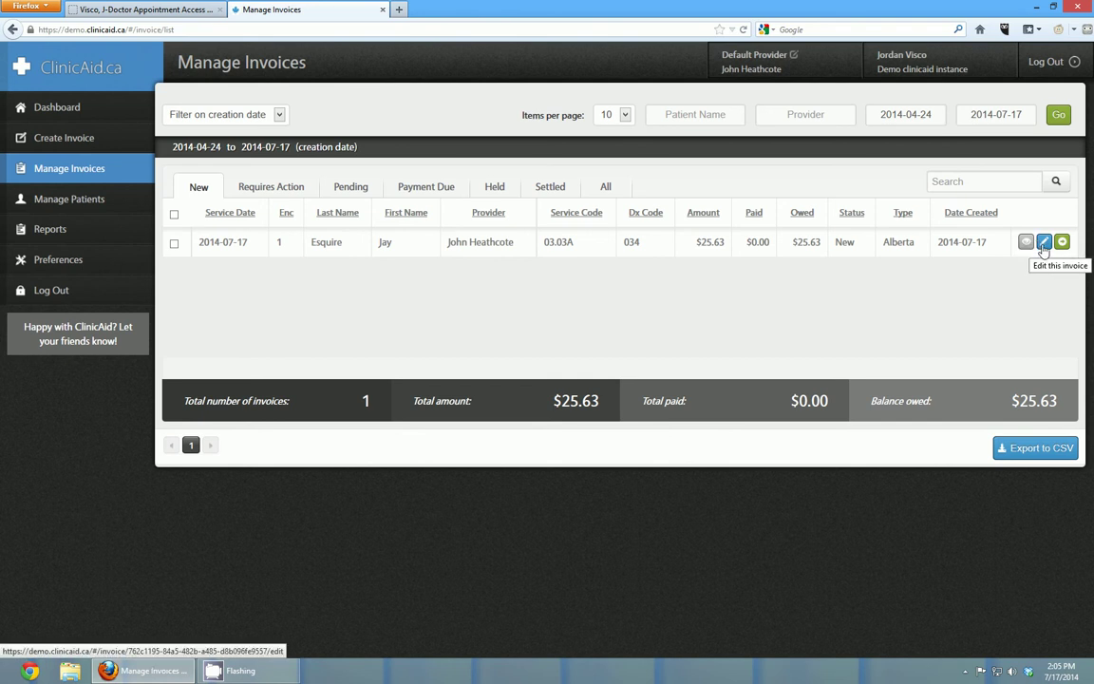
{"action": "left_click", "coordinate": [174, 245]}
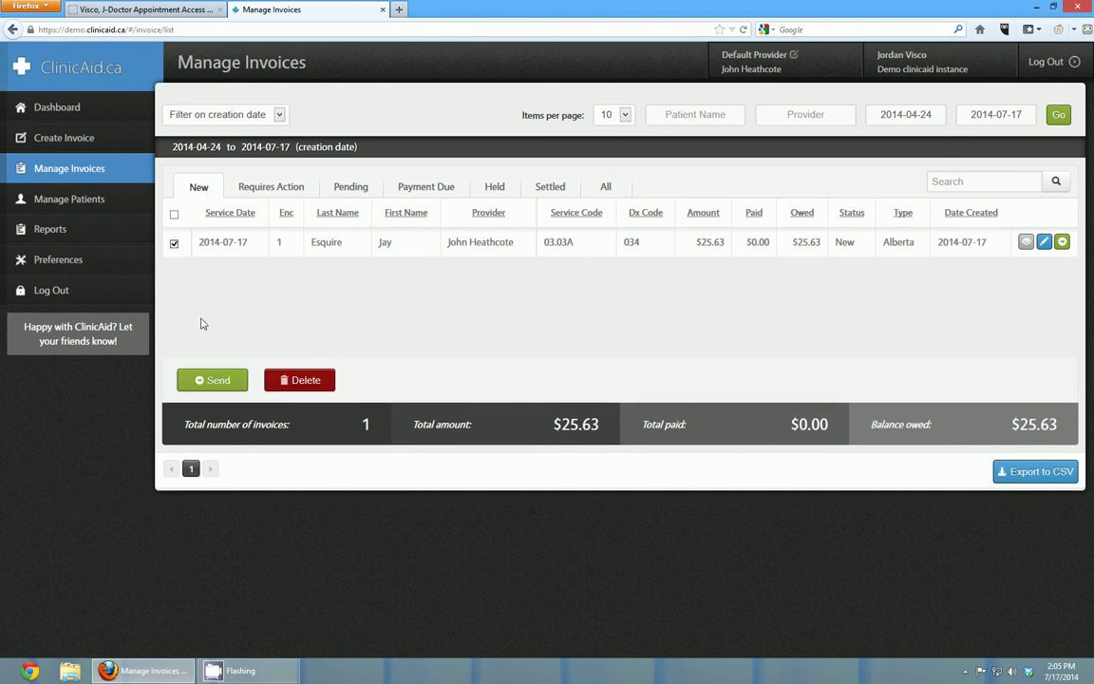
{"action": "left_click", "coordinate": [174, 216]}
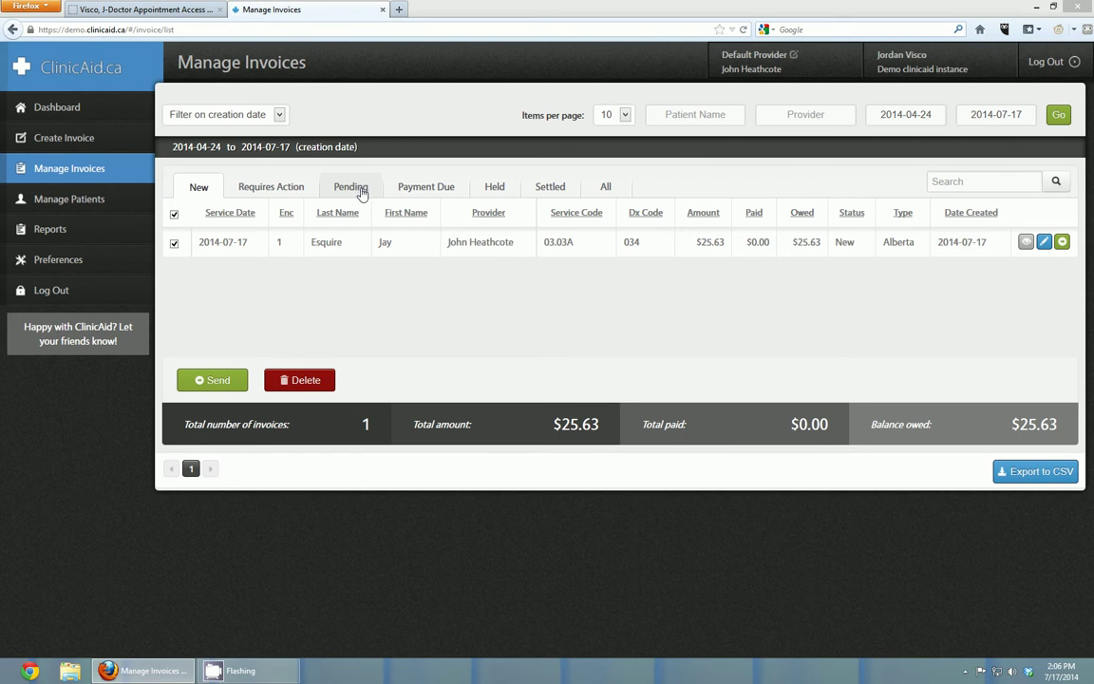
- Under the All tab, filter creation dates 2004-04-01 to 2014-07-17, listing 118 invoices totalling $6,045.34
{"action": "left_click", "coordinate": [607, 189]}
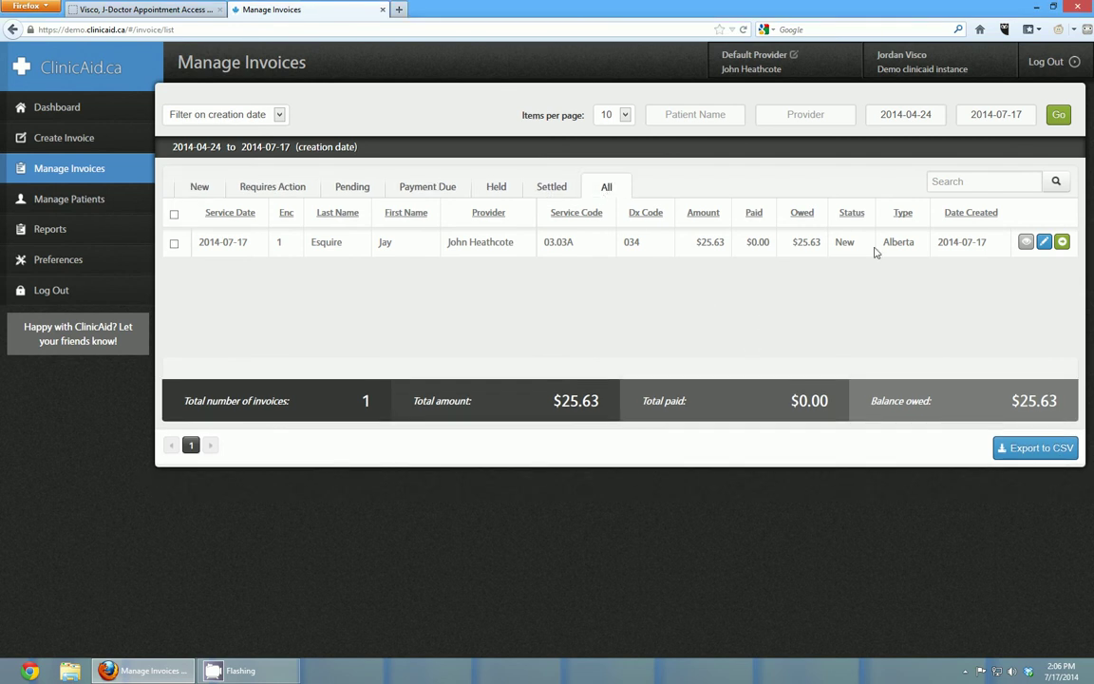
{"action": "left_click", "coordinate": [911, 114]}
{"action": "left_click", "coordinate": [995, 144]}
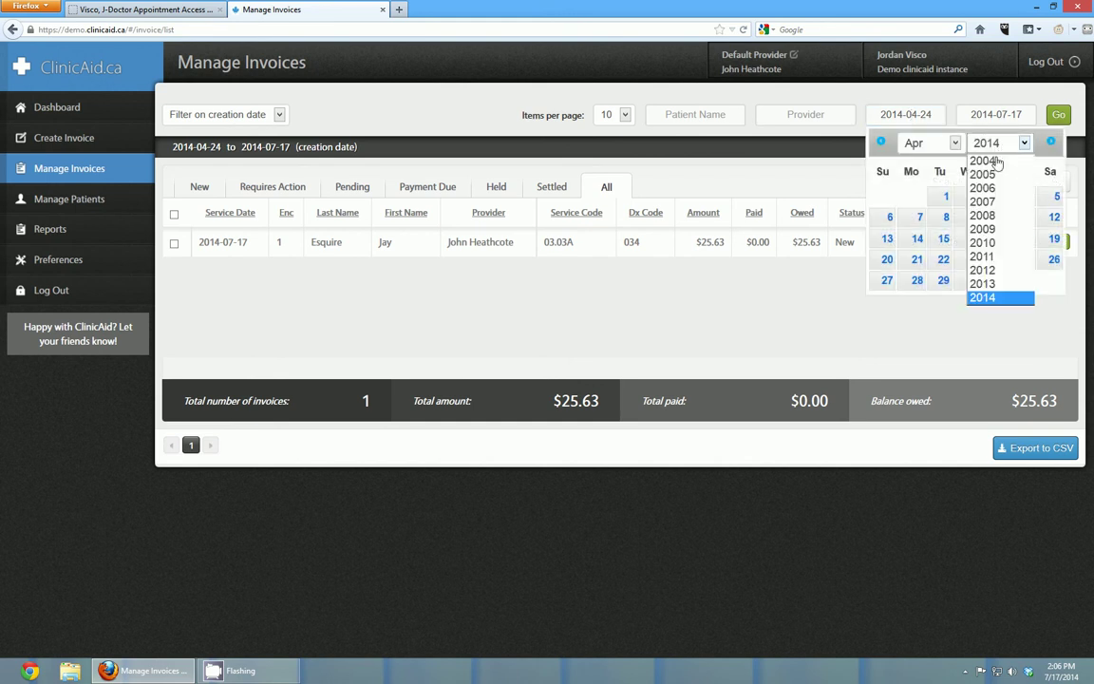
{"action": "left_click", "coordinate": [988, 161]}
{"action": "left_click", "coordinate": [995, 196]}
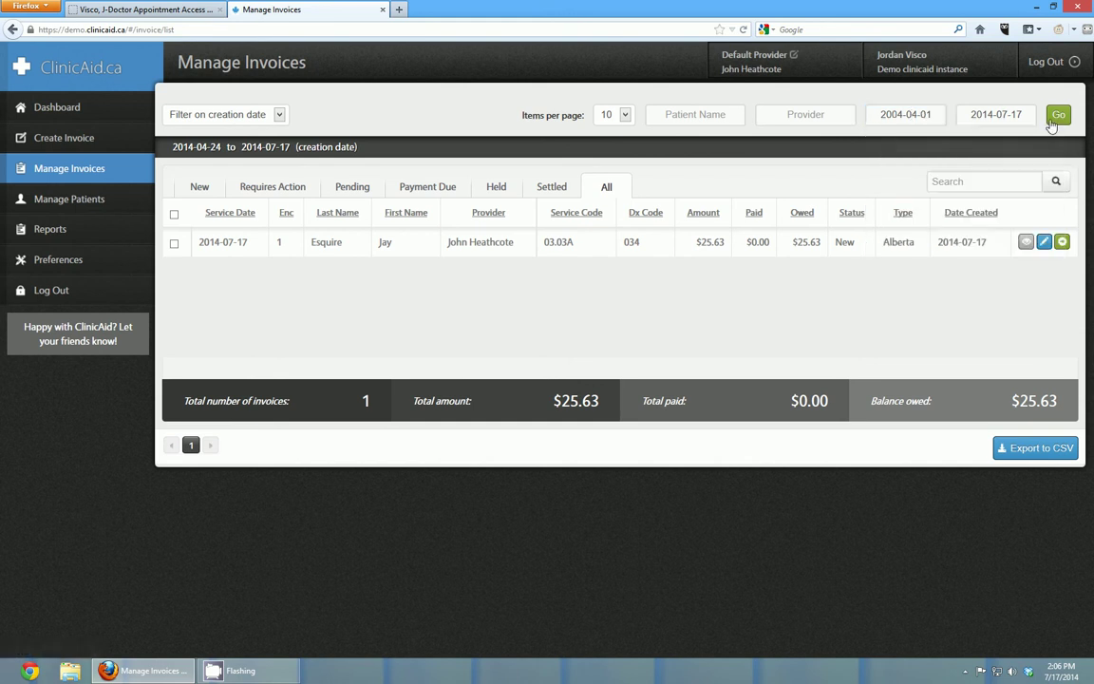
{"action": "left_click", "coordinate": [1054, 118]}
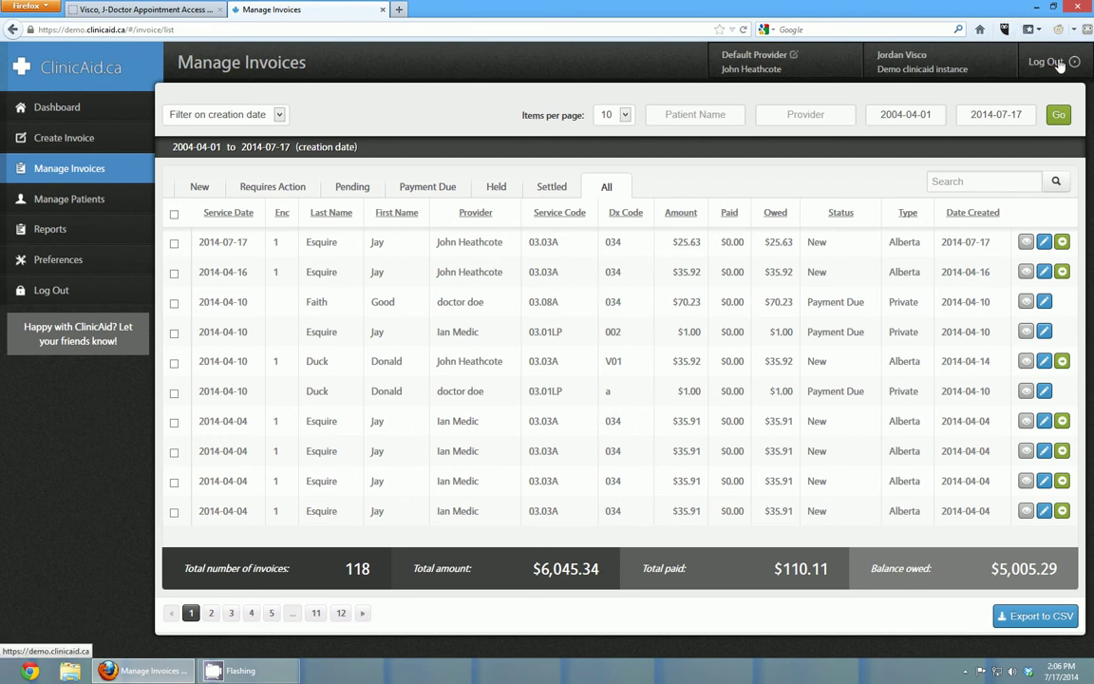
- Log out and sign back in to the Ontario Test Instance using the saved demo account credentials
{"action": "left_click", "coordinate": [1045, 61]}
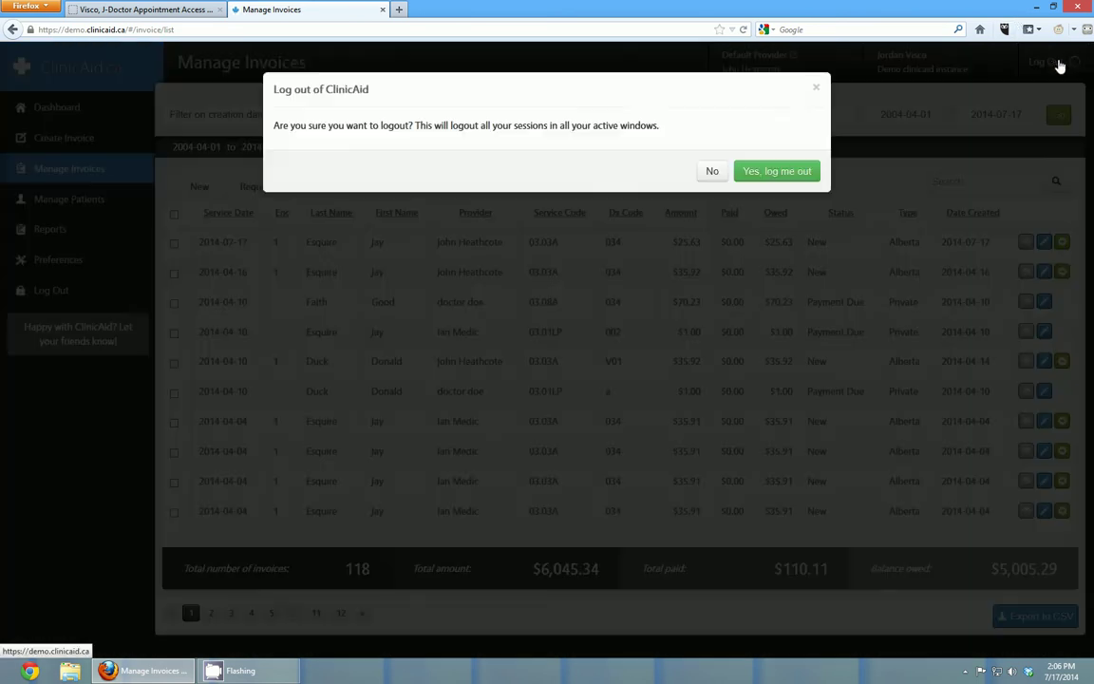
{"action": "left_click", "coordinate": [779, 186]}
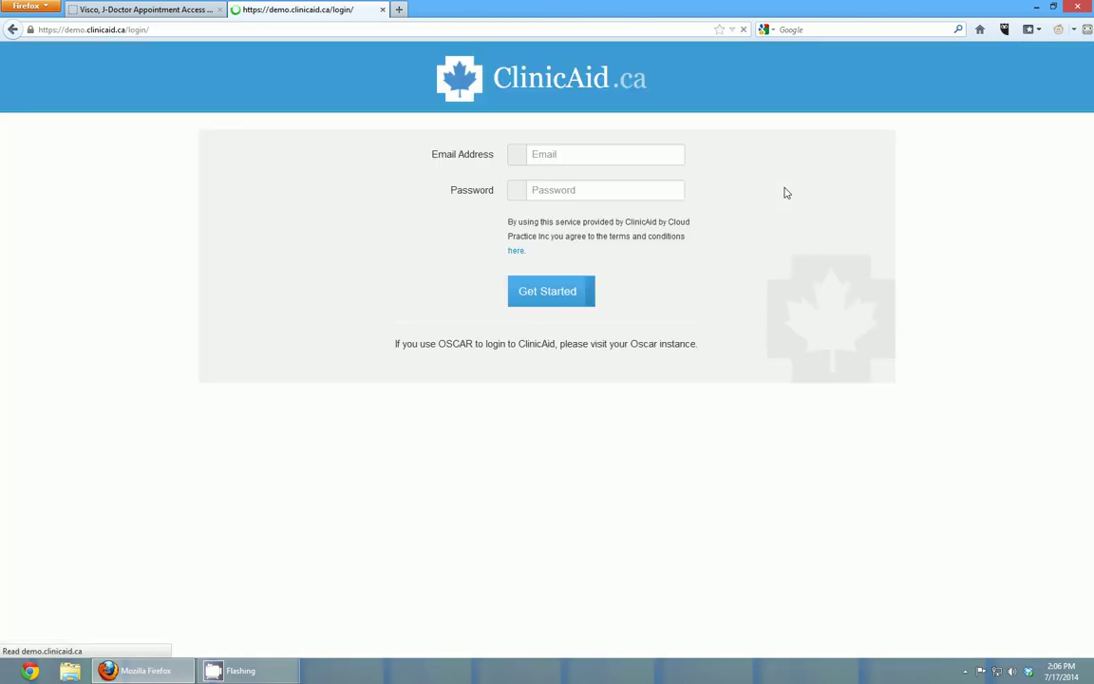
{"action": "left_click", "coordinate": [610, 156]}
{"action": "type", "text": "ont"}
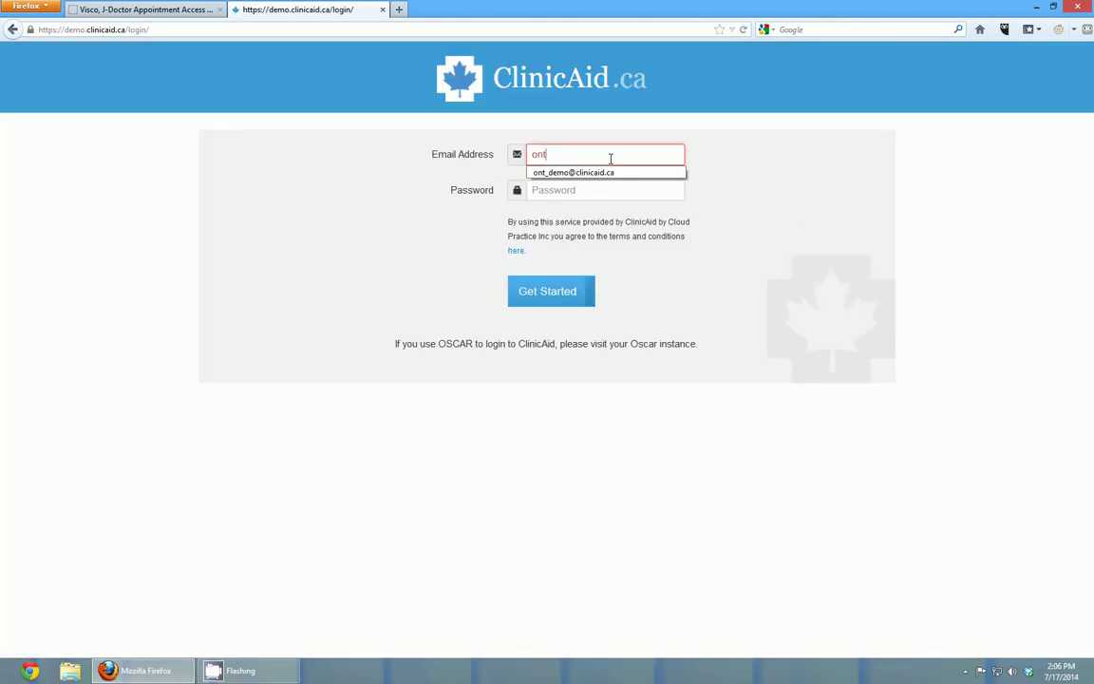
{"action": "key", "text": "Down"}
{"action": "key", "text": "Tab"}
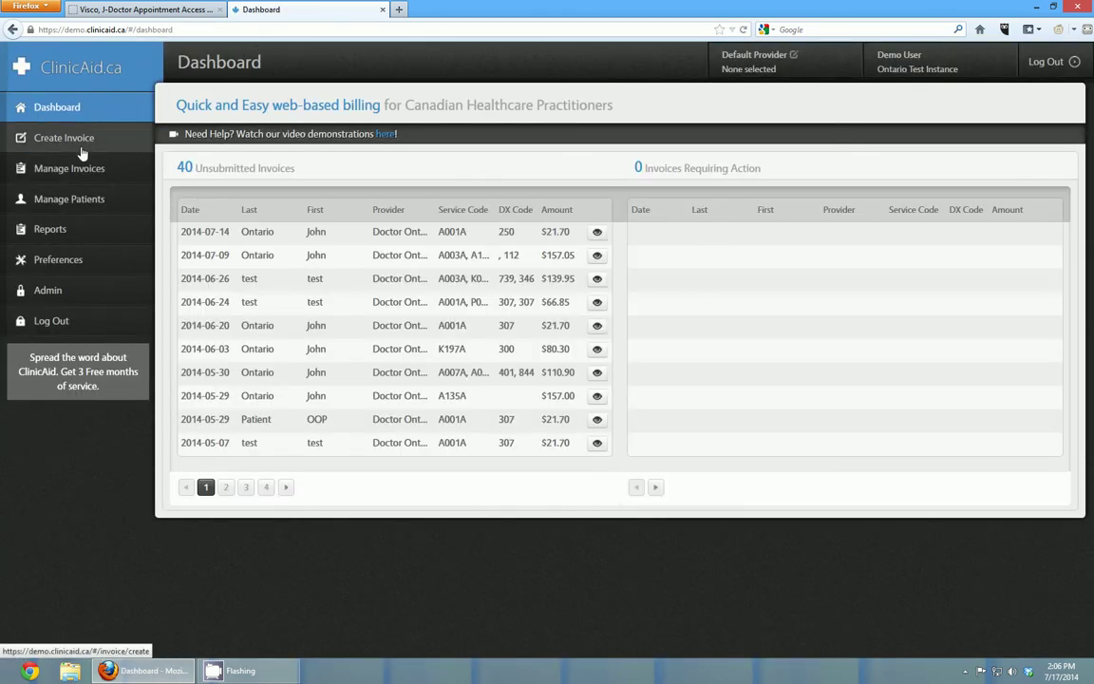
- Create an Ontario invoice with an A001A line and diagnosis 780, valued at 21.70
{"action": "left_click", "coordinate": [86, 144]}
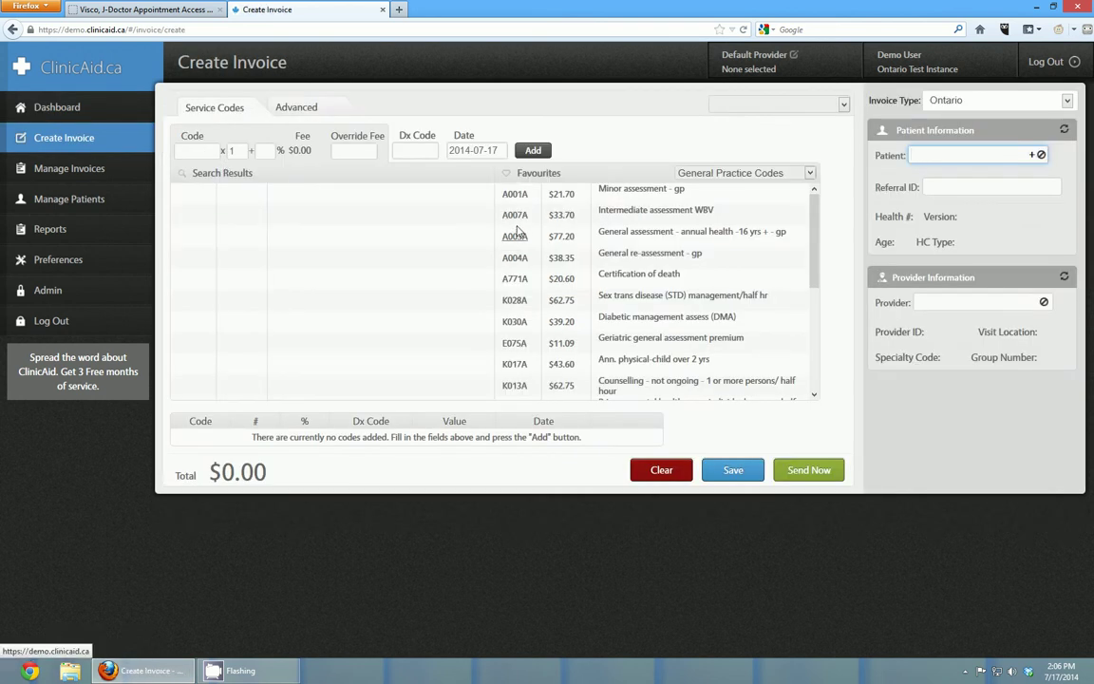
{"action": "left_click", "coordinate": [515, 196]}
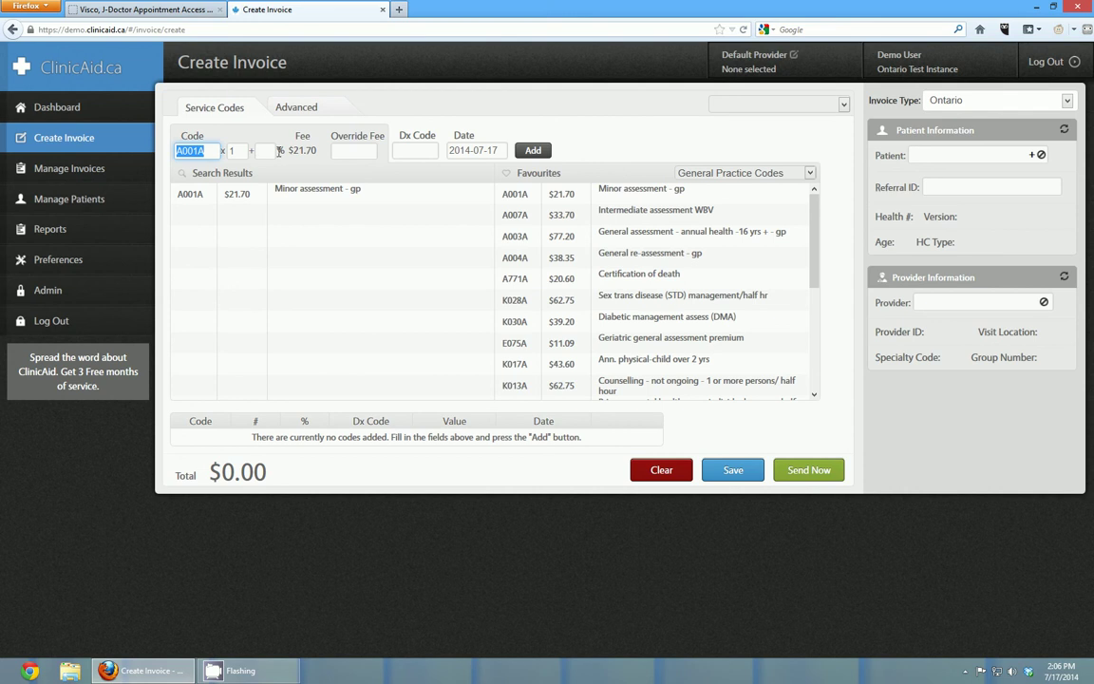
{"action": "left_click", "coordinate": [414, 150]}
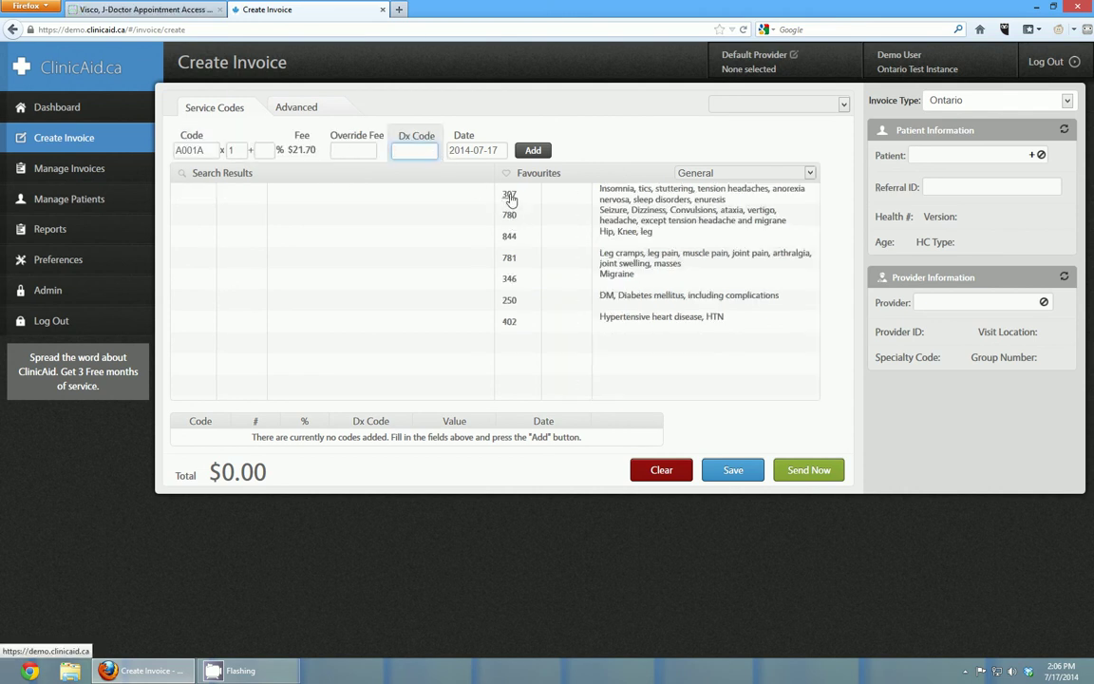
{"action": "left_click", "coordinate": [510, 214]}
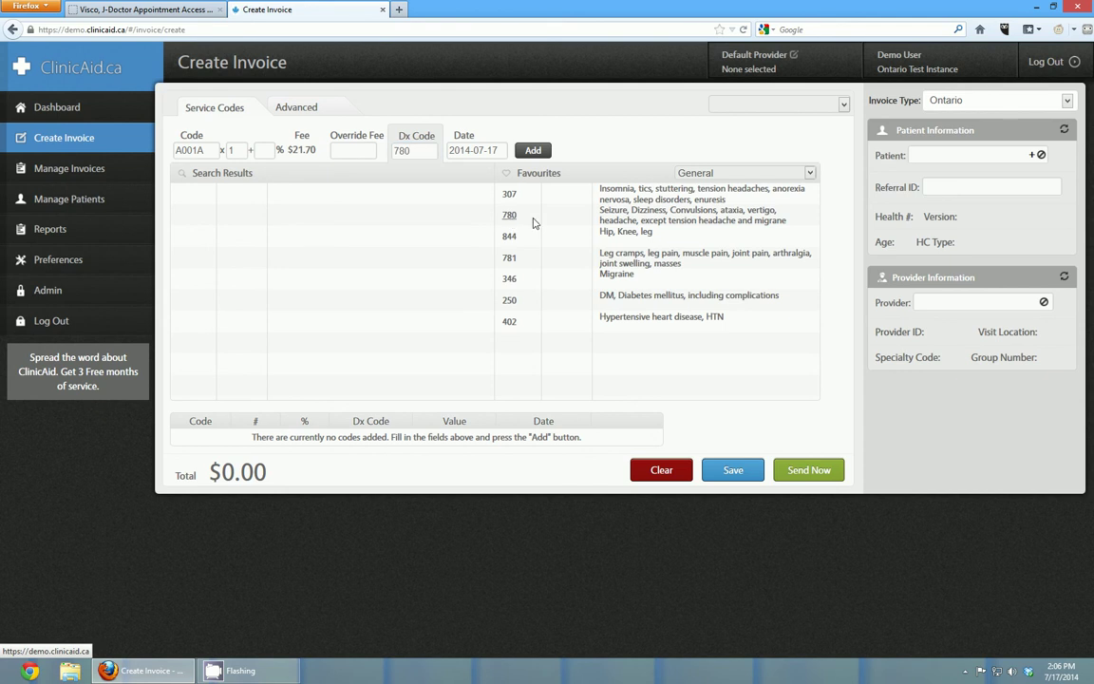
{"action": "left_click", "coordinate": [534, 151]}
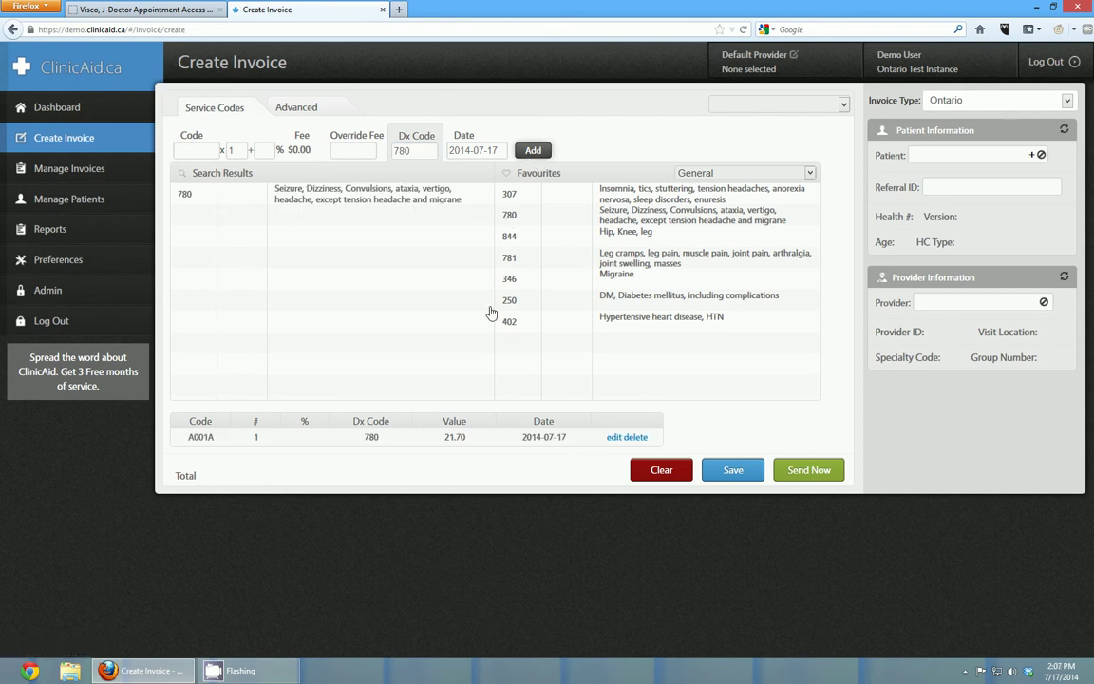
- Filter Manage Invoices to show only Payment Due invoices
{"action": "left_click", "coordinate": [104, 169]}
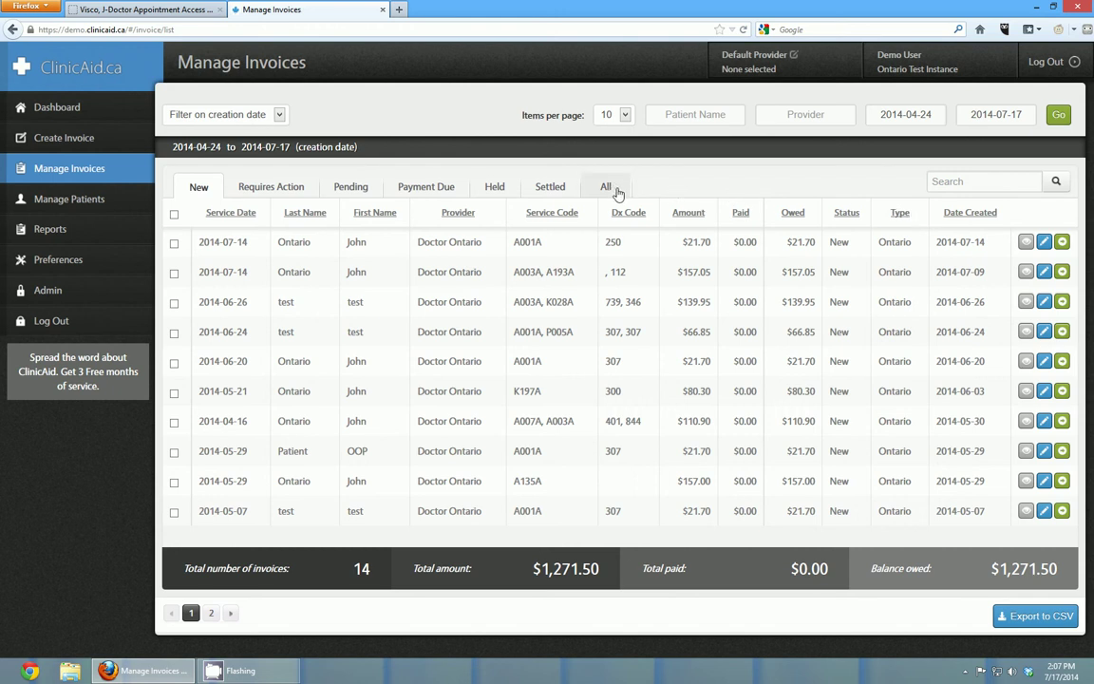
{"action": "left_click", "coordinate": [438, 187]}
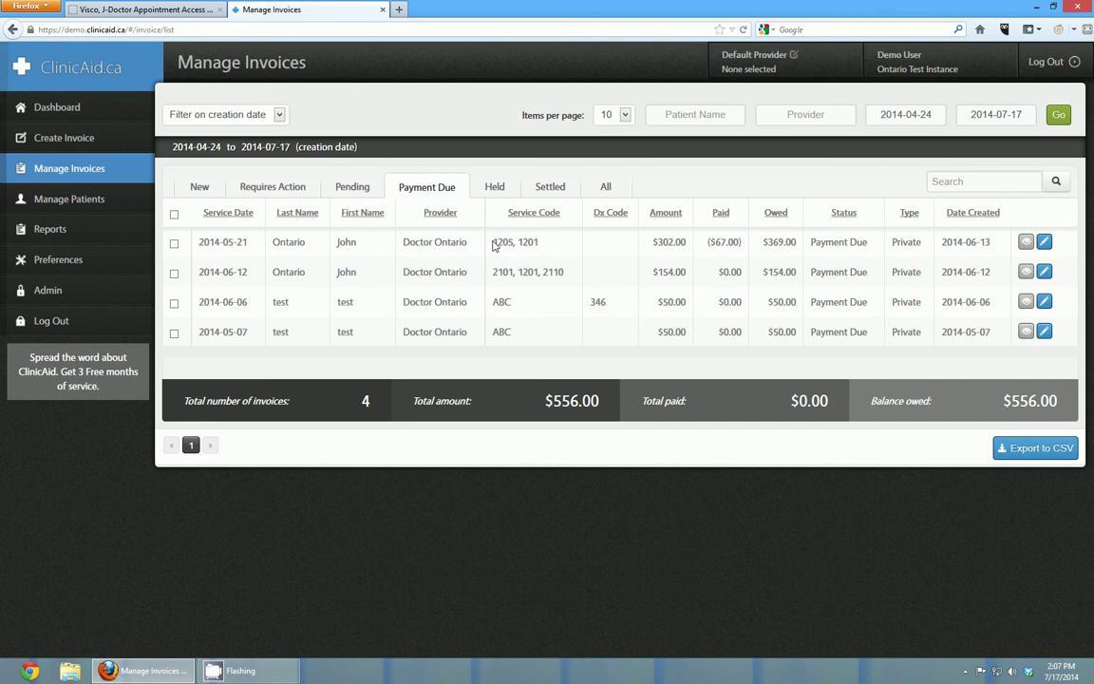
{"action": "left_click_drag", "start_coordinate": [496, 244], "coordinate": [552, 244]}
- Open payment-due invoice #12, view its printable PDF, then close the PDF
{"action": "left_click", "coordinate": [555, 248]}
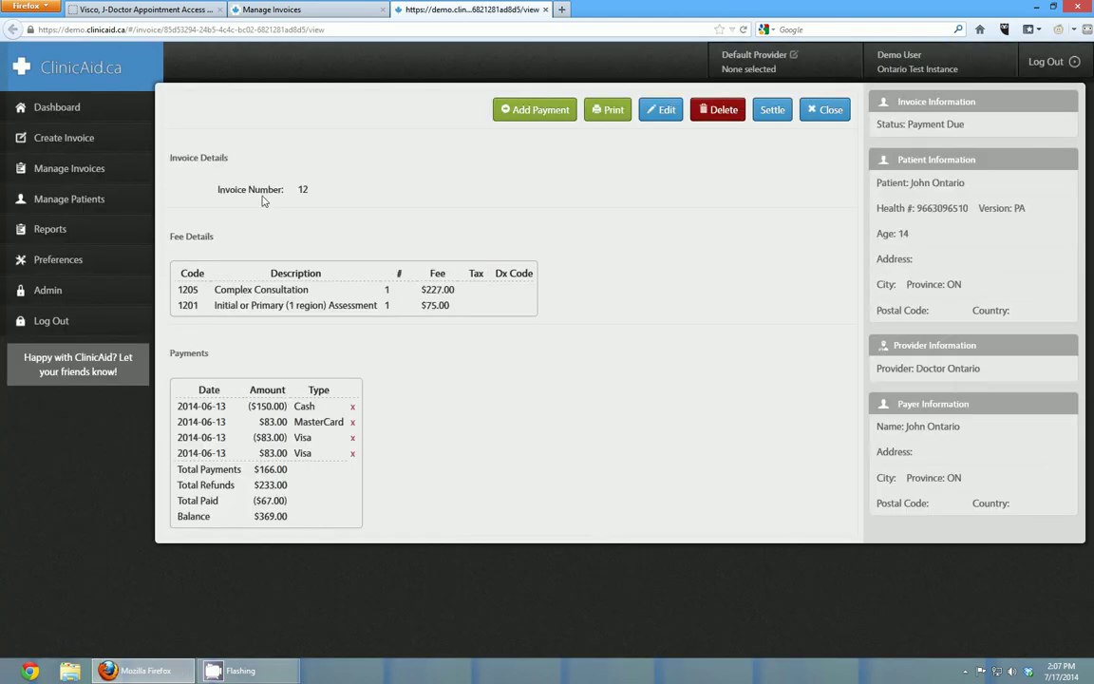
{"action": "left_click", "coordinate": [616, 110]}
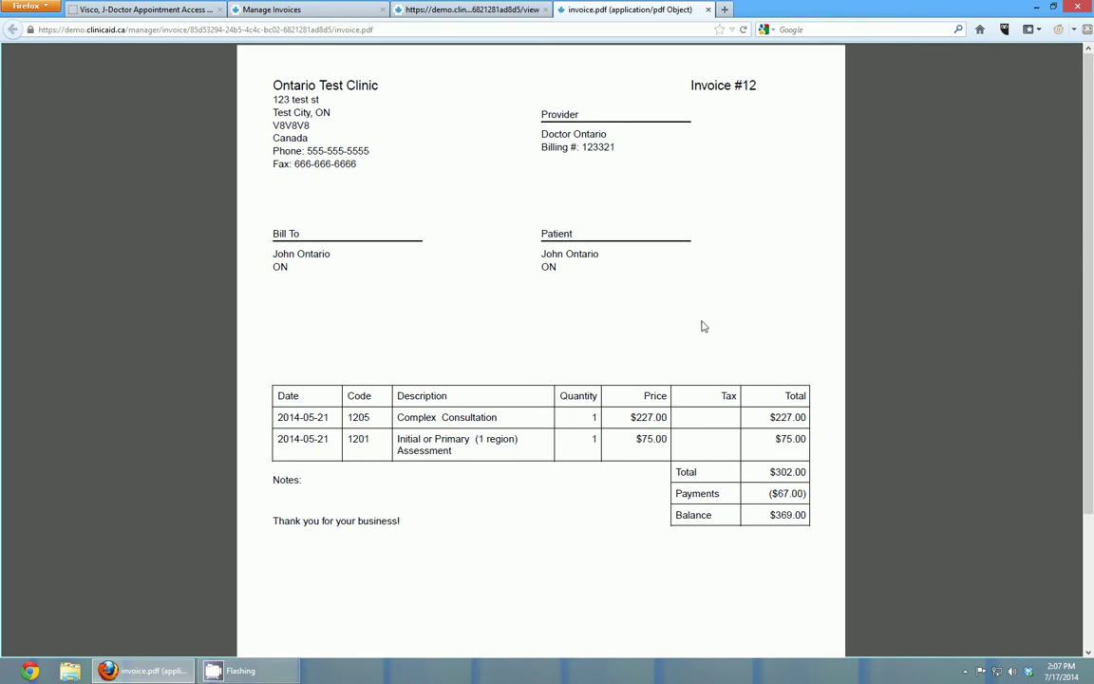
{"action": "left_click", "coordinate": [705, 8]}
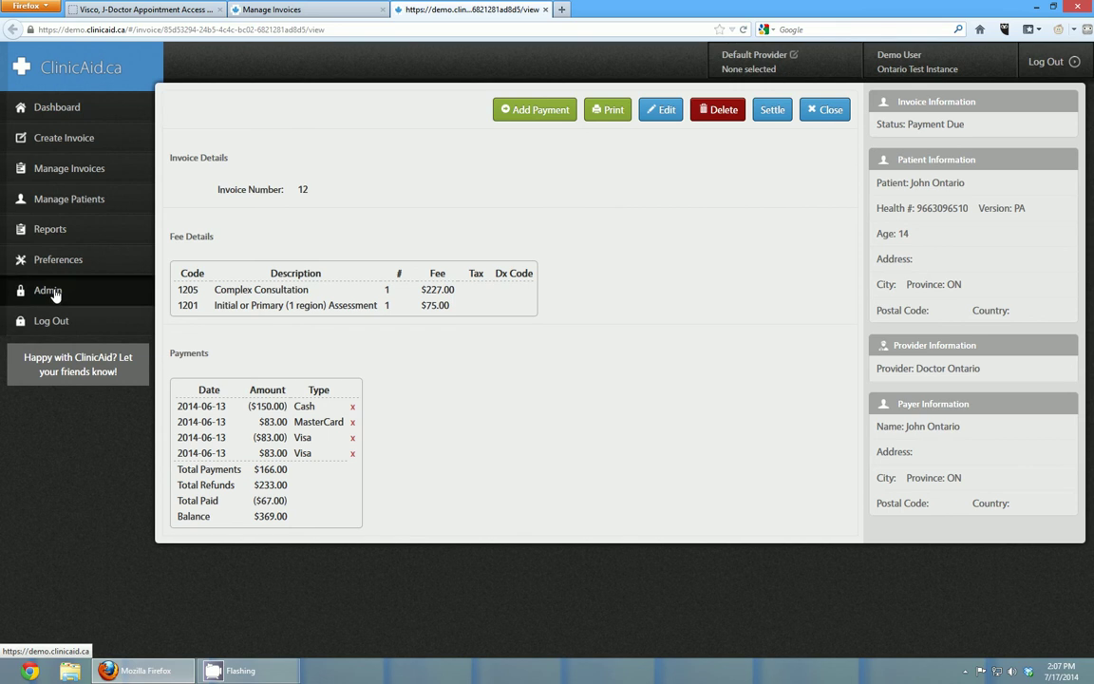
{"action": "left_click", "coordinate": [49, 293]}
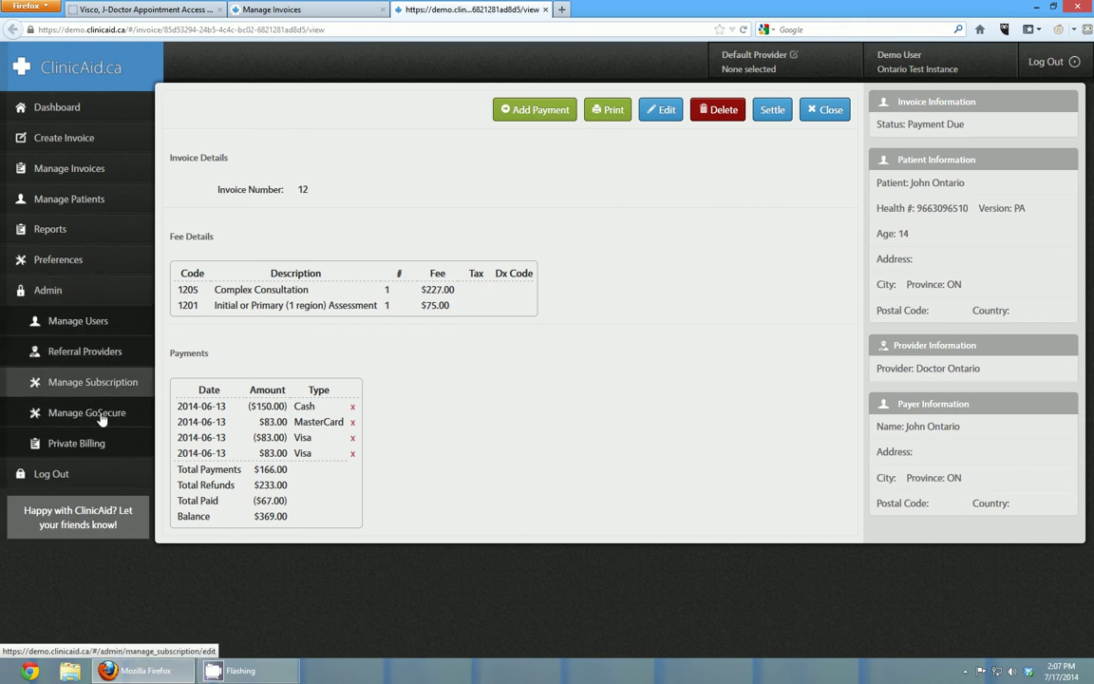
{"action": "left_click", "coordinate": [76, 443]}
{"action": "scroll", "coordinate": [647, 253], "scroll_direction": "down", "scroll_amount": 3}
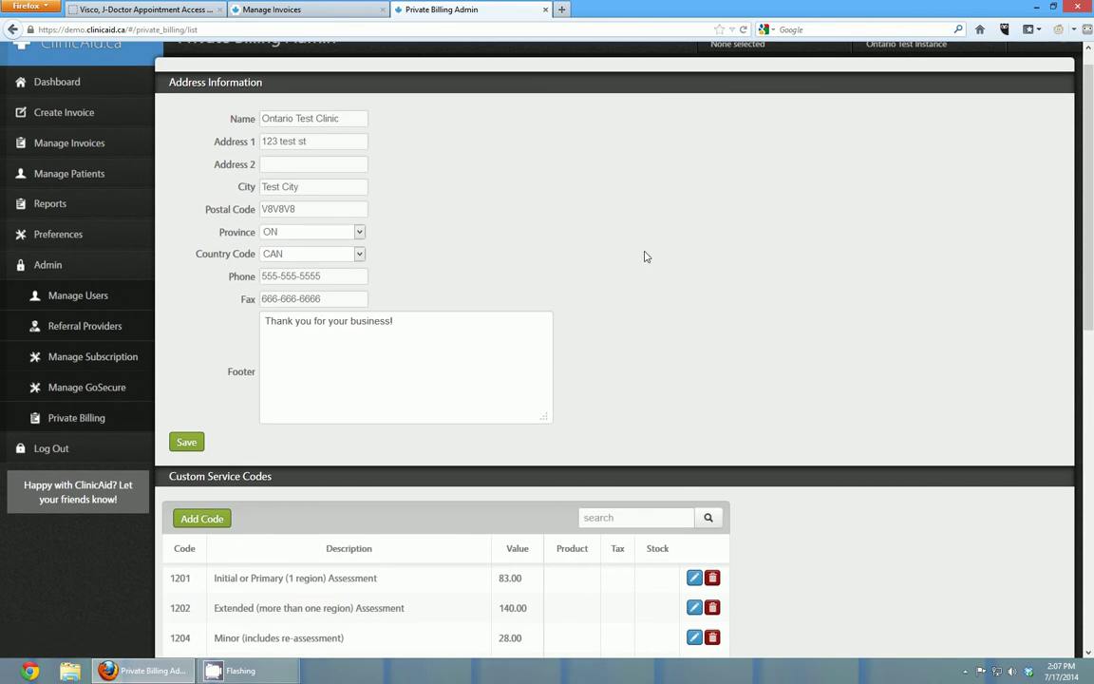
{"action": "scroll", "coordinate": [674, 378], "scroll_direction": "down", "scroll_amount": 3}
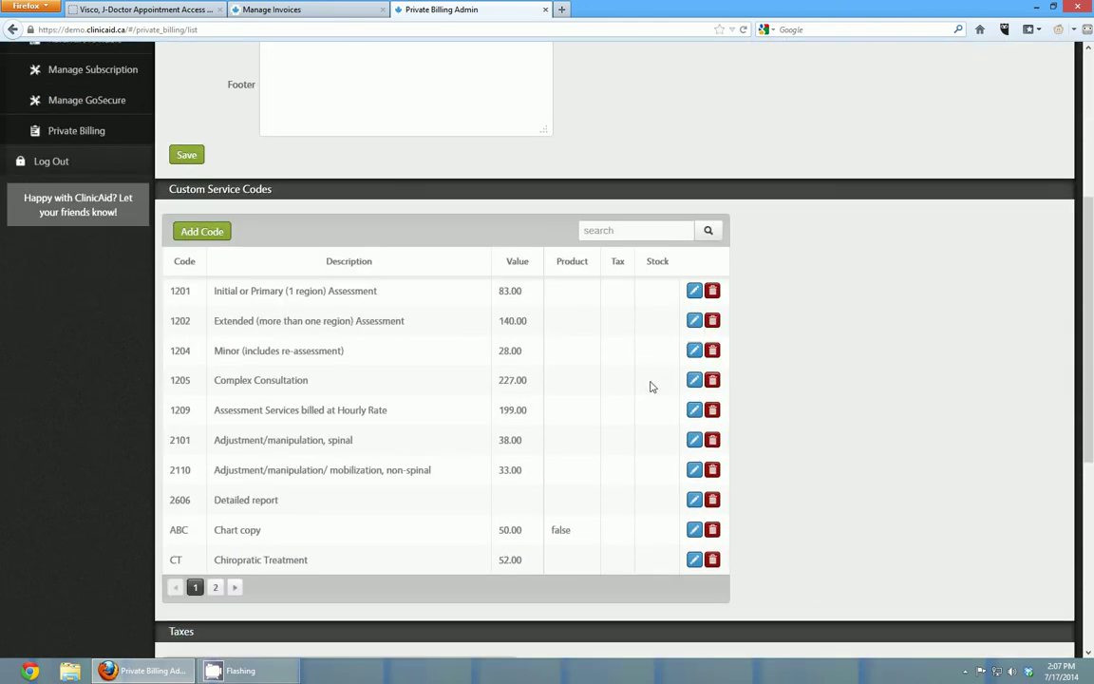
{"action": "left_click", "coordinate": [694, 529]}
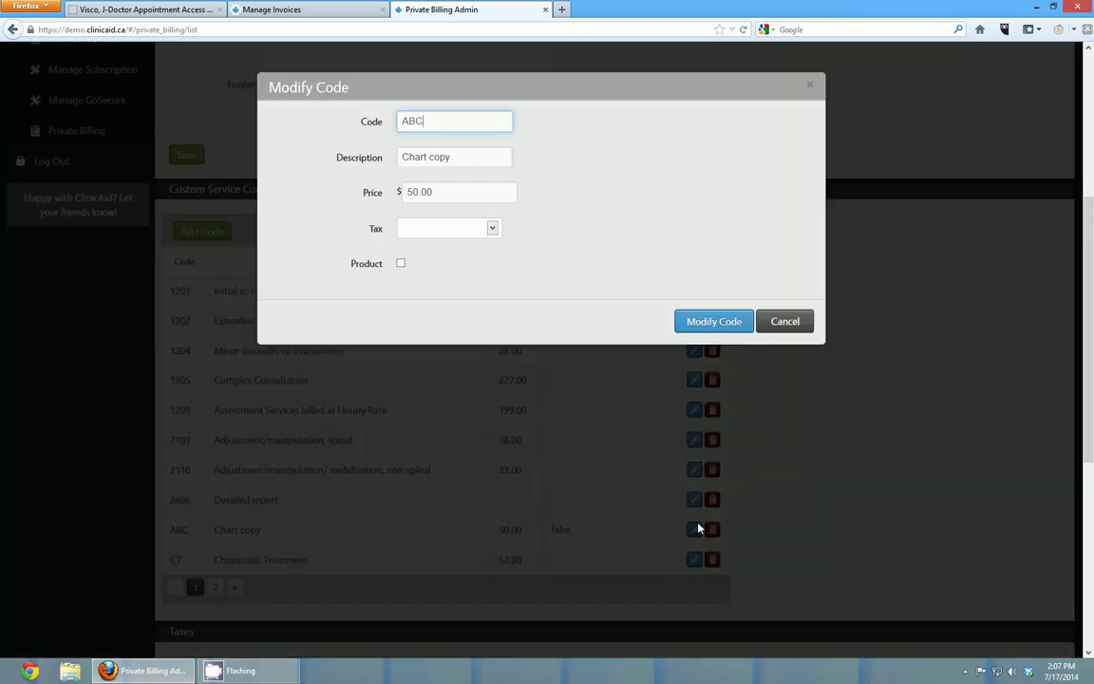
{"action": "left_click", "coordinate": [792, 323]}
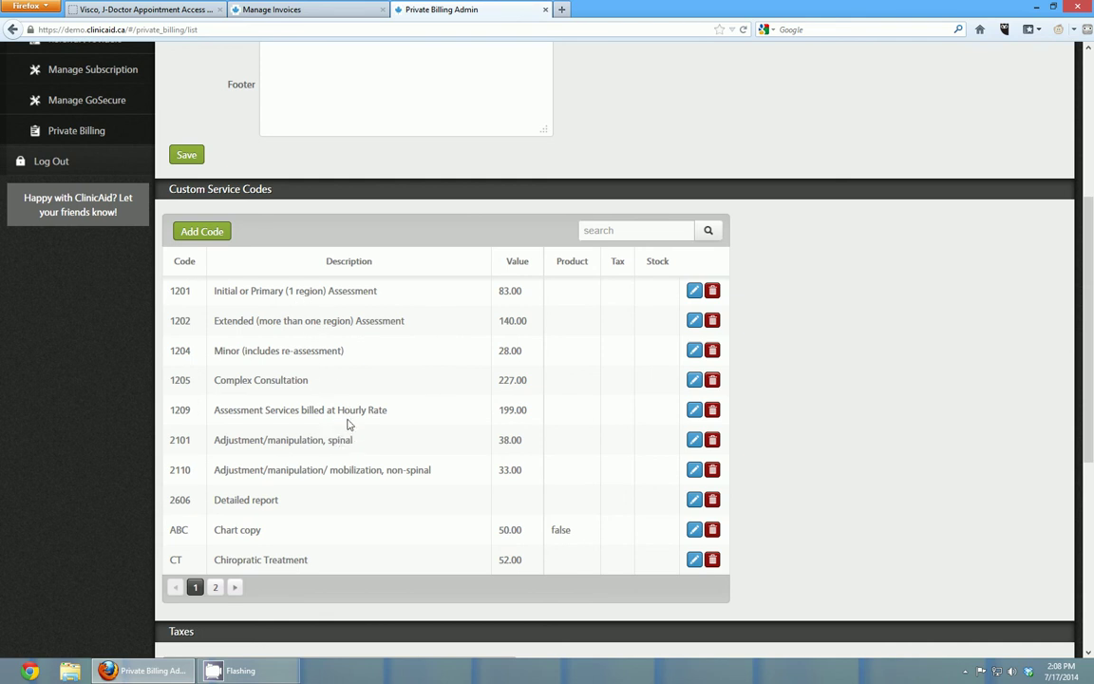
- Create product code 'pills' described 'pills', priced $10 with HST tax and stock level 10
{"action": "left_click", "coordinate": [203, 233]}
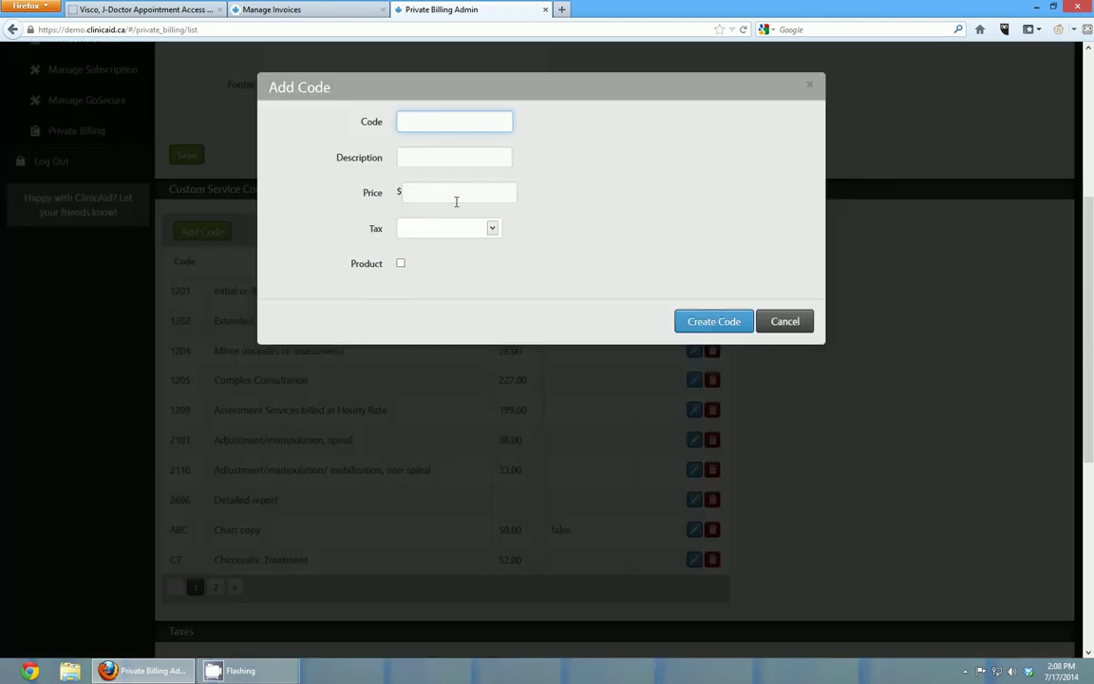
{"action": "type", "text": "pills"}
{"action": "key", "text": "Tab"}
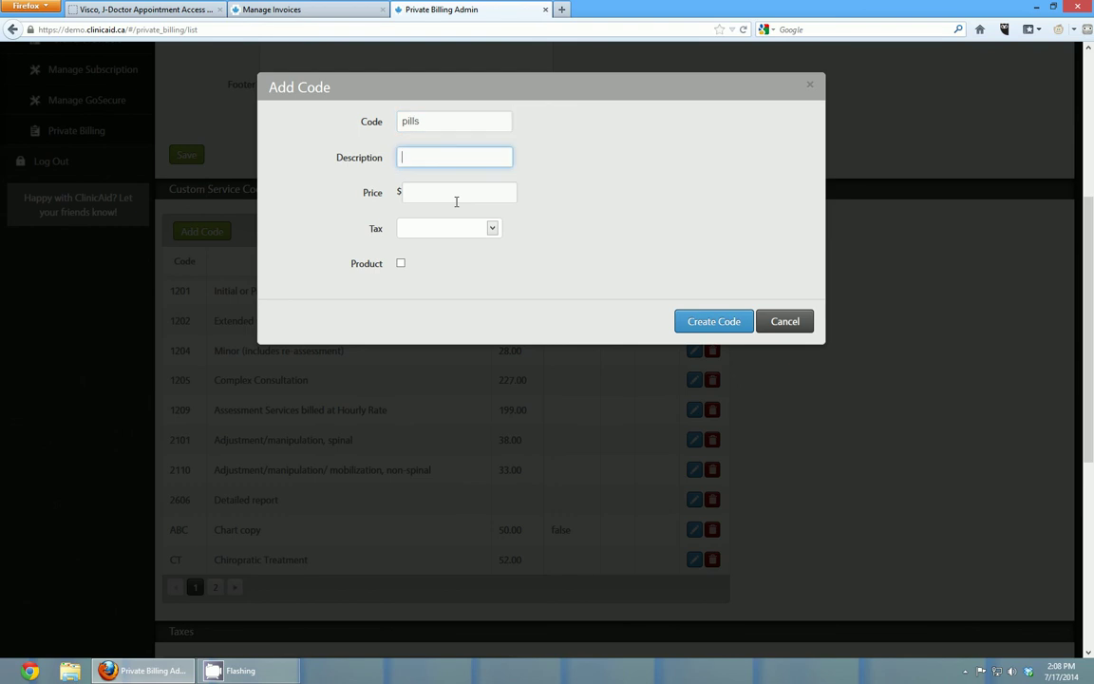
{"action": "type", "text": "pills"}
{"action": "key", "text": "Tab"}
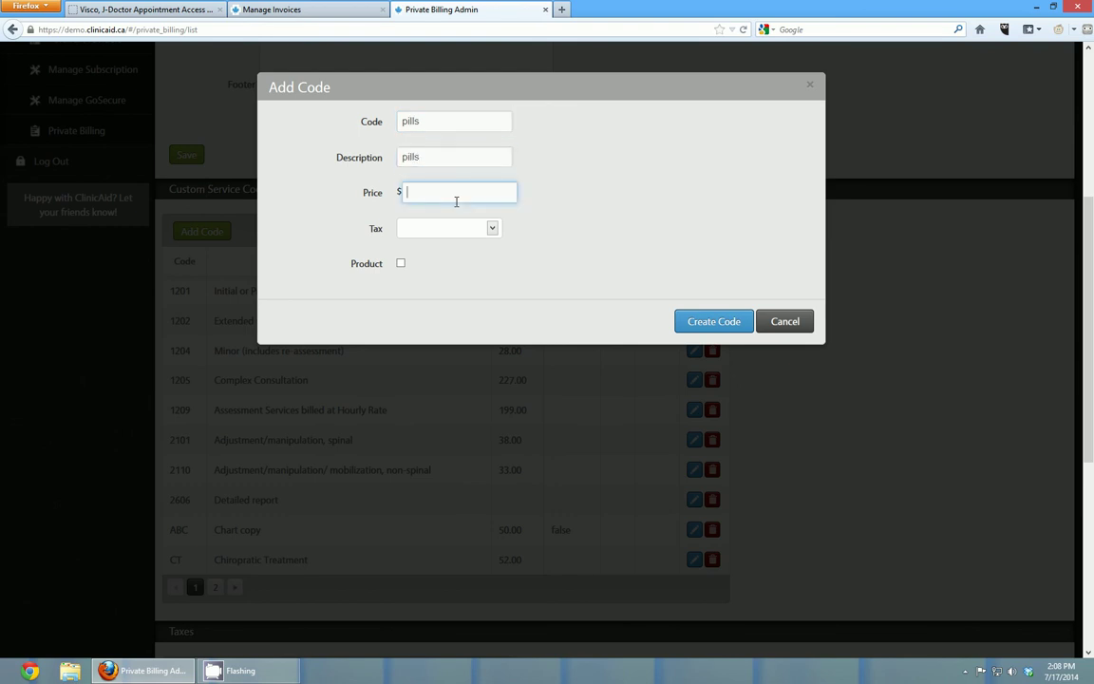
{"action": "key", "text": "Tab"}
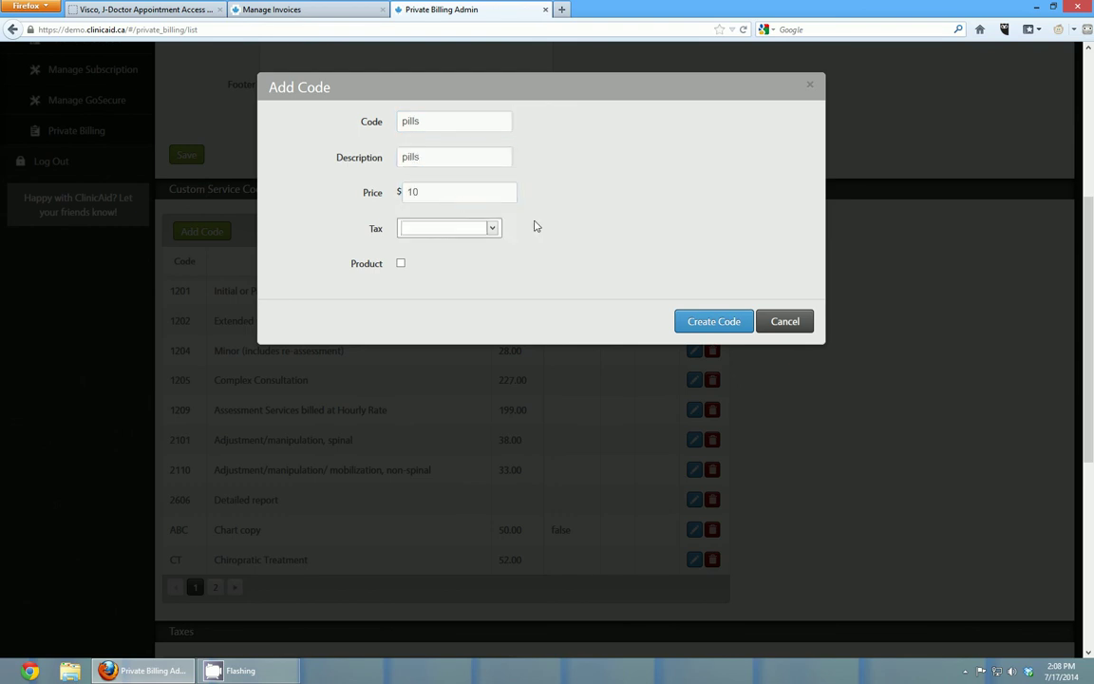
{"action": "left_click", "coordinate": [447, 233]}
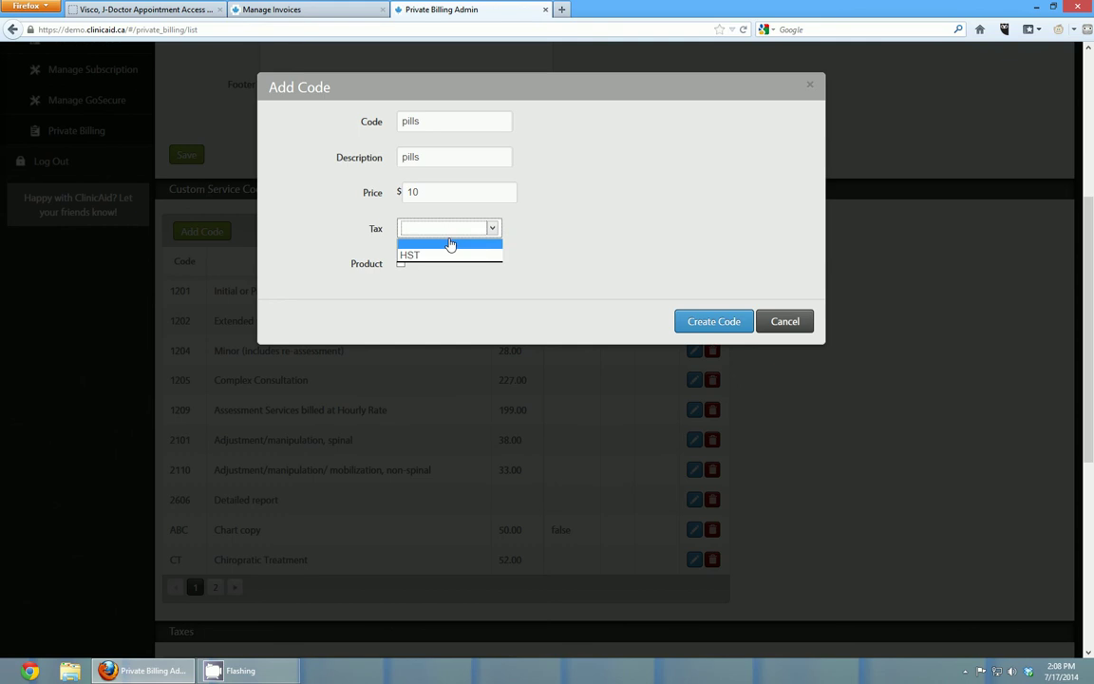
{"action": "left_click", "coordinate": [441, 254]}
{"action": "left_click", "coordinate": [401, 263]}
{"action": "left_click", "coordinate": [417, 300]}
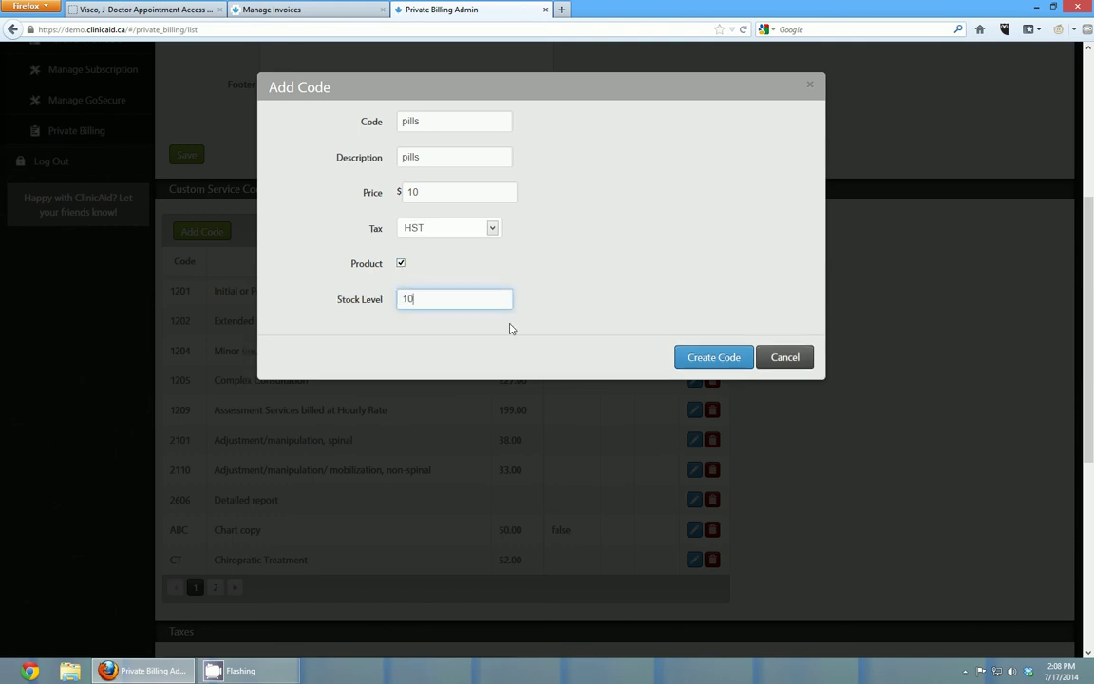
{"action": "left_click", "coordinate": [711, 361]}
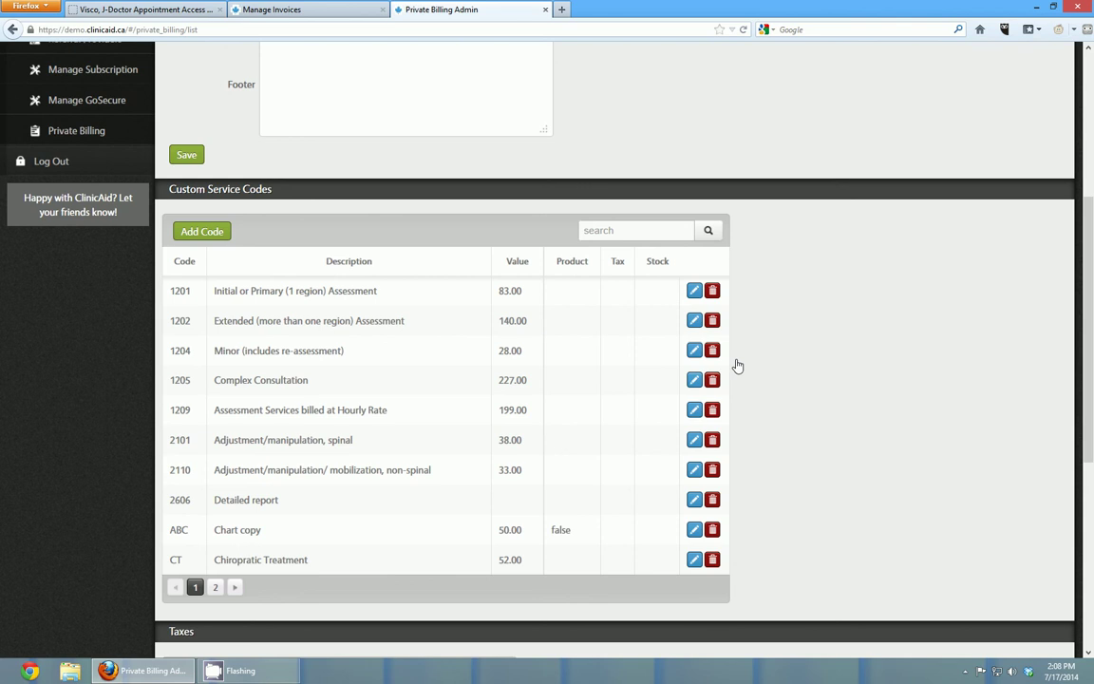
- Check page 2 of Custom Service Codes: pills listed at 10.00, HST (13%), stock 10
{"action": "left_click", "coordinate": [215, 586]}
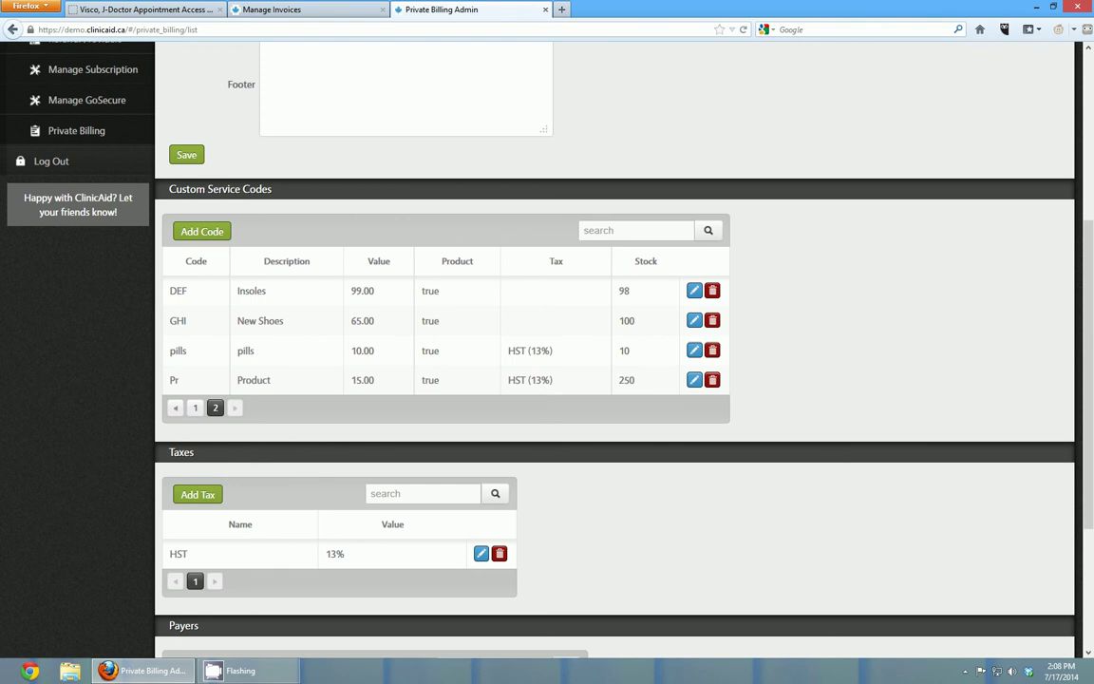
{"action": "scroll", "coordinate": [703, 318], "scroll_direction": "up", "scroll_amount": 3}
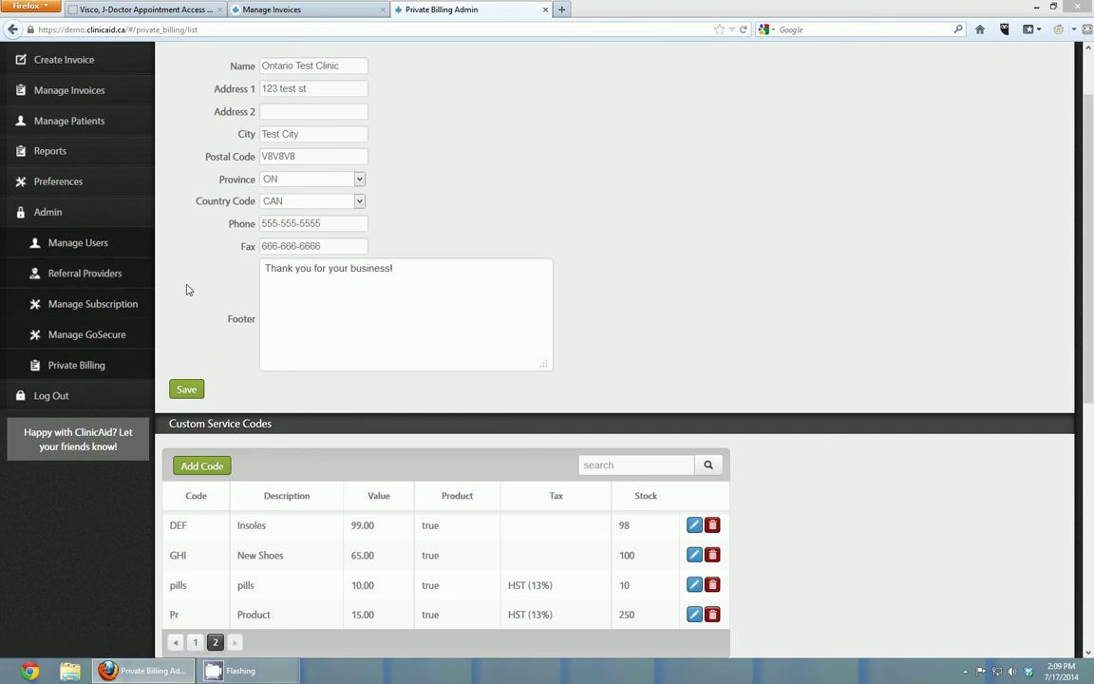
{"action": "scroll", "coordinate": [176, 154], "scroll_direction": "up", "scroll_amount": 2}
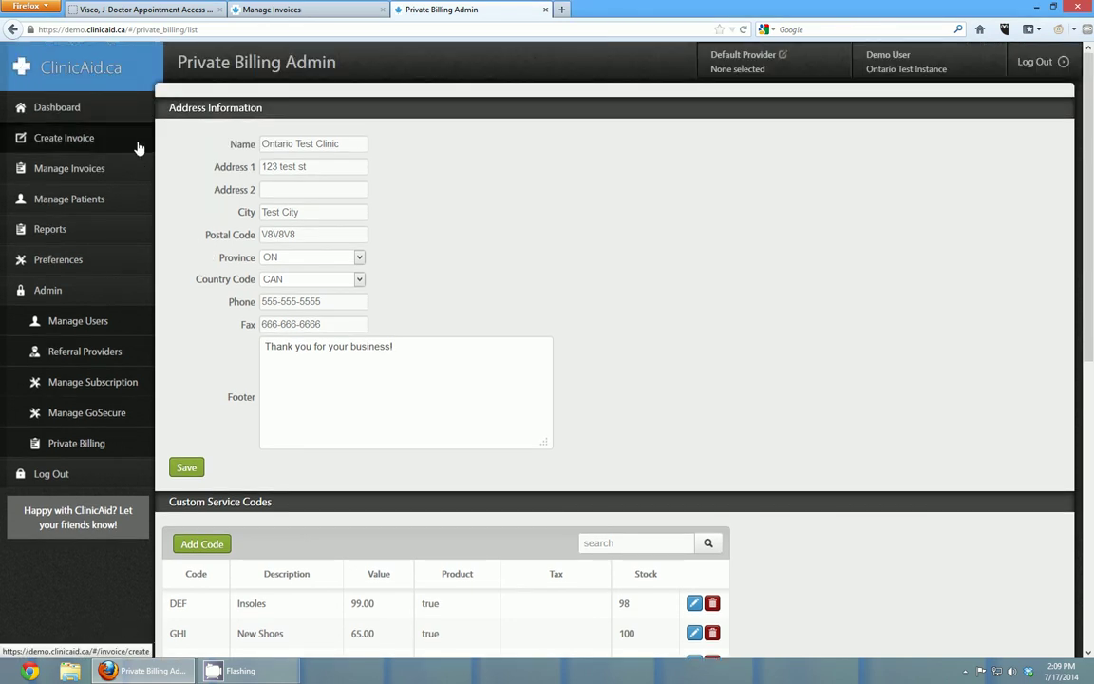
- Try a referral search by a doctor's partial name on a new invoice
{"action": "left_click", "coordinate": [121, 135]}
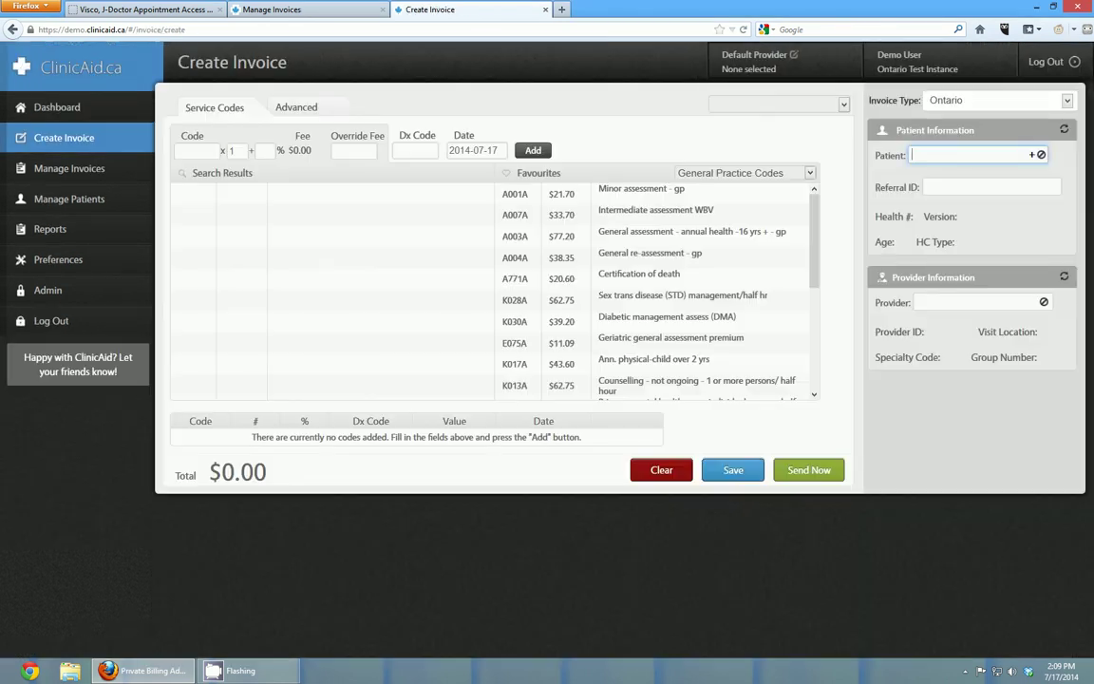
{"action": "left_click", "coordinate": [957, 187]}
{"action": "type", "text": "john"}
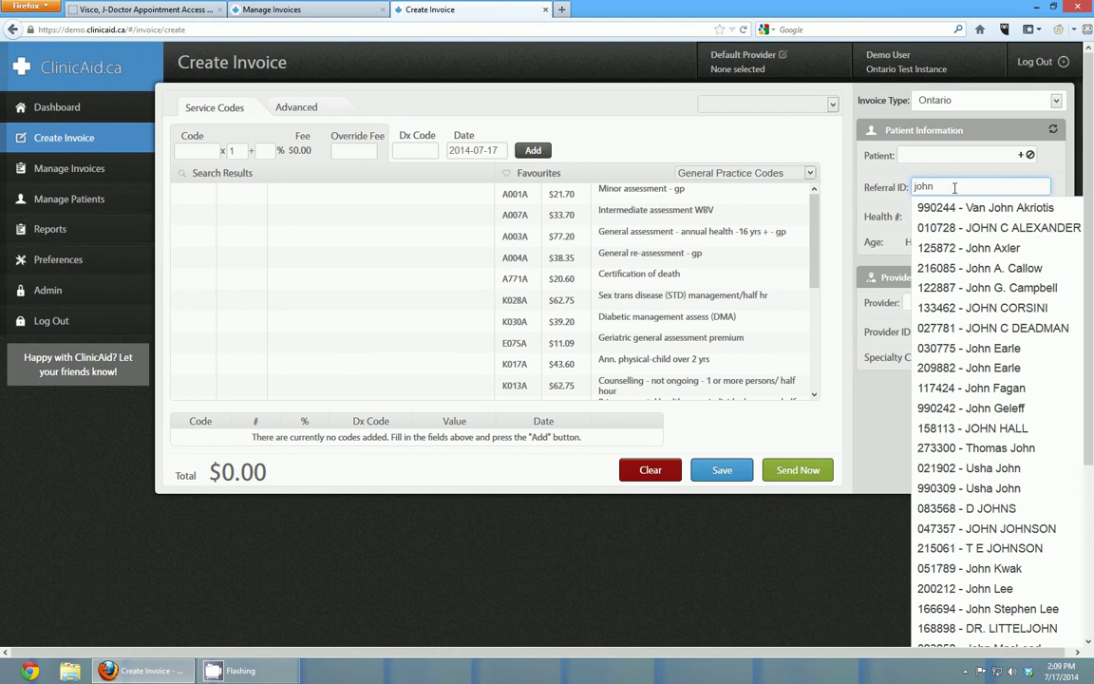
{"action": "left_click", "coordinate": [78, 292]}
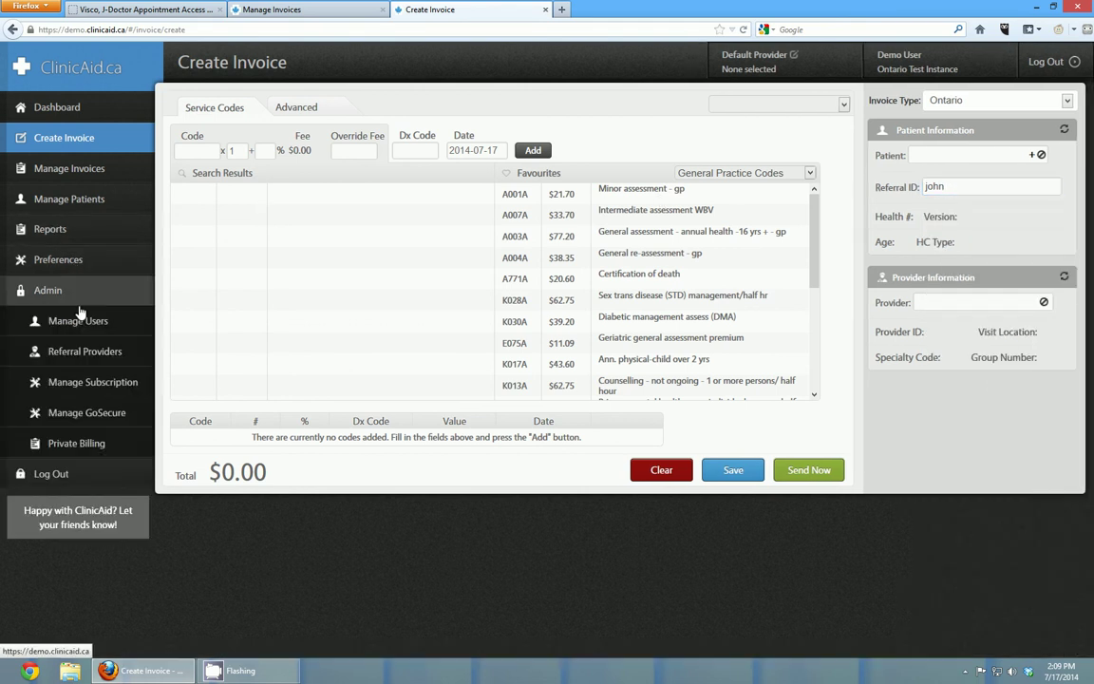
- Save a new referral provider with its provider number and first and last names
{"action": "left_click", "coordinate": [83, 354]}
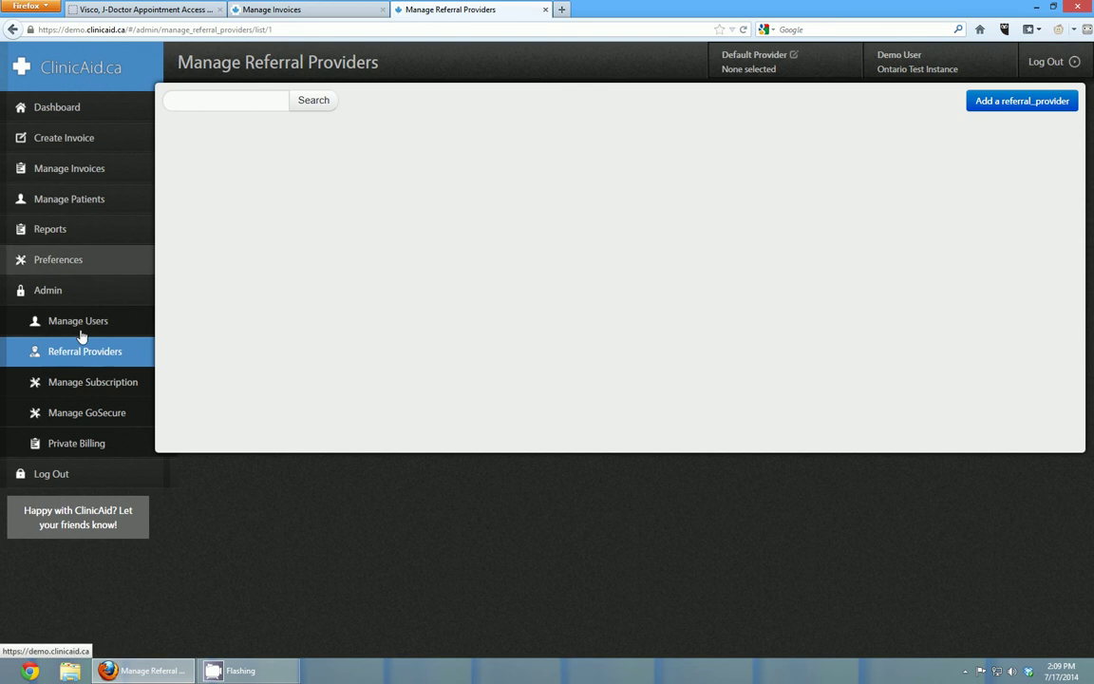
{"action": "left_click", "coordinate": [1002, 104]}
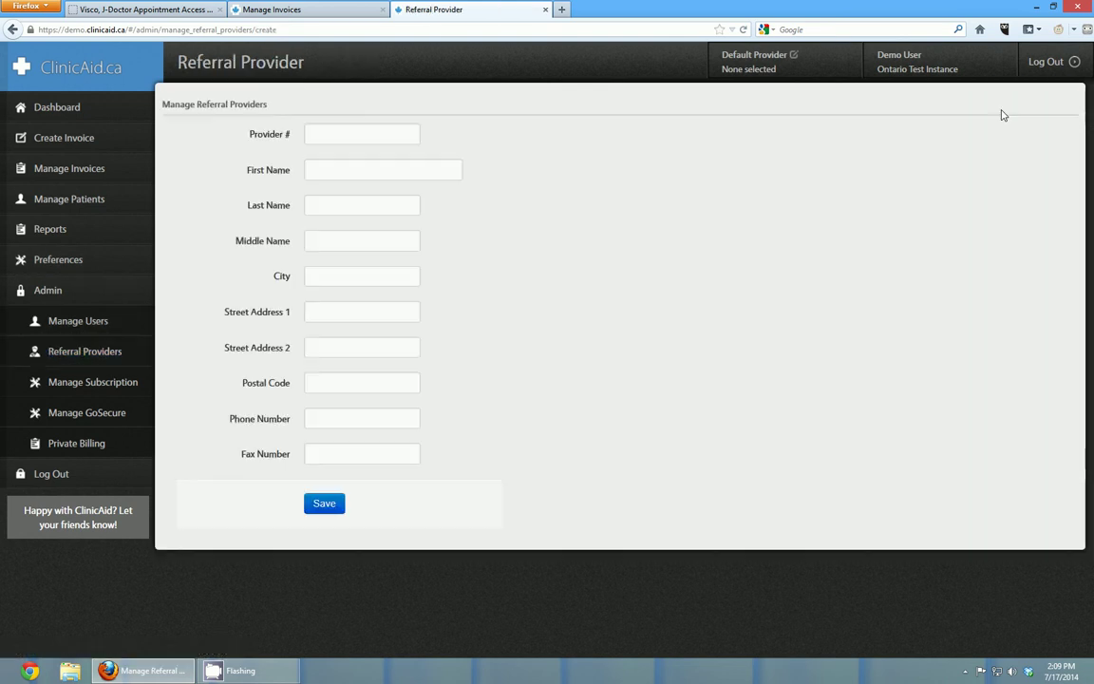
{"action": "left_click", "coordinate": [352, 134]}
{"action": "type", "text": "456789"}
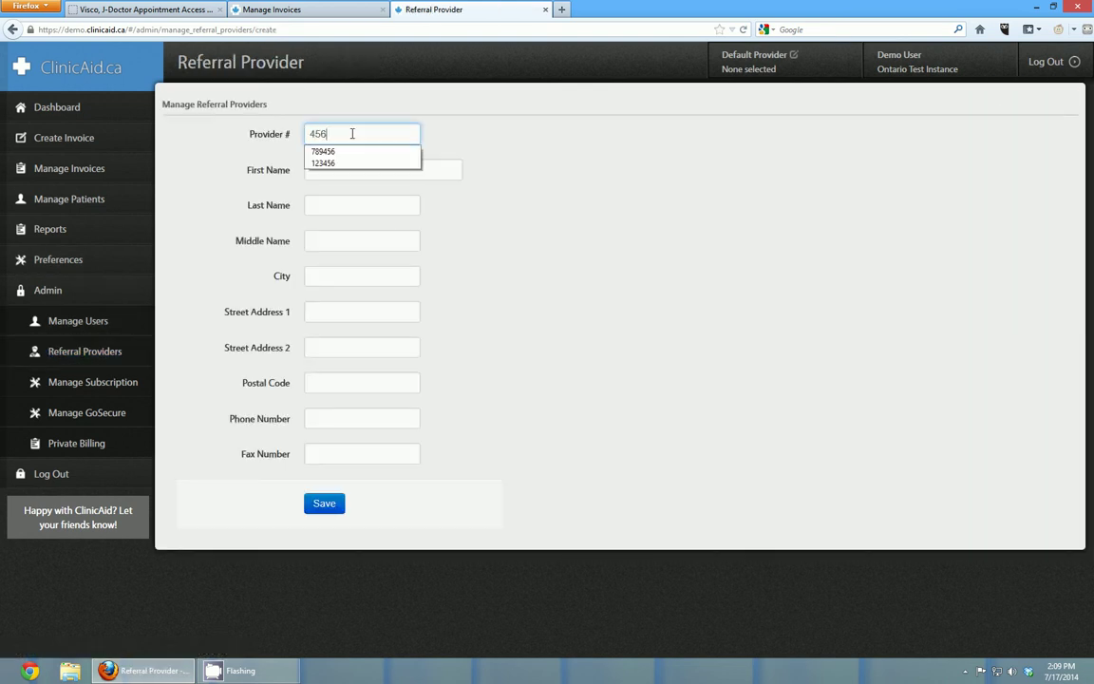
{"action": "left_click", "coordinate": [375, 169]}
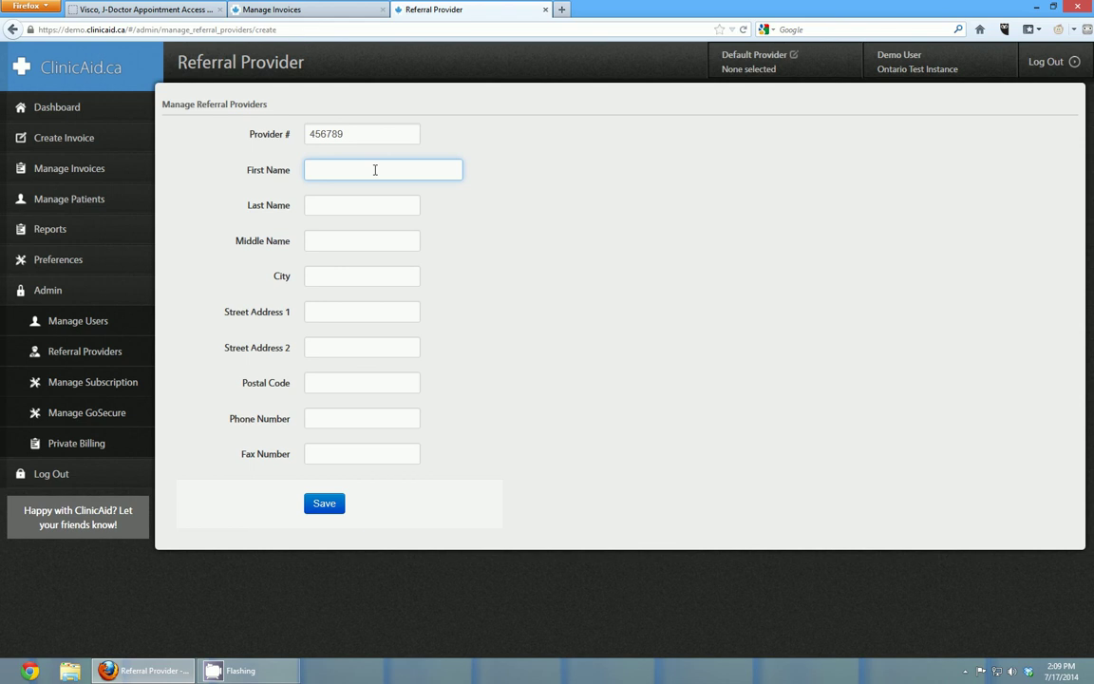
{"action": "type", "text": "Bobo"}
{"action": "key", "text": "Tab"}
{"action": "type", "text": "Bobo"}
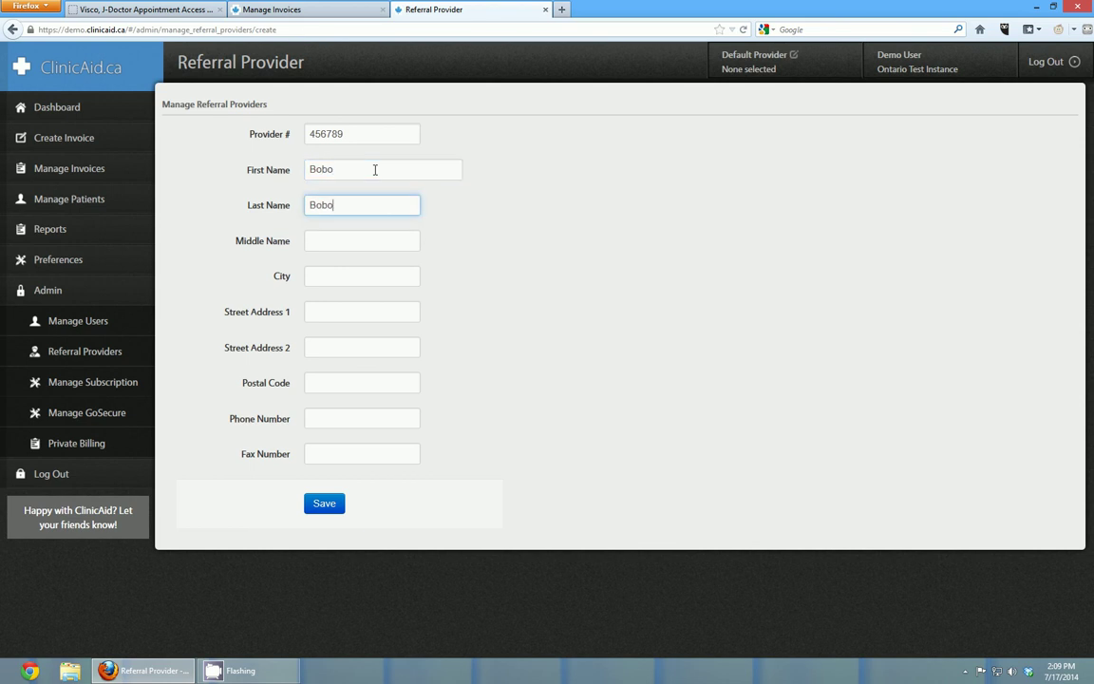
{"action": "left_click", "coordinate": [322, 502]}
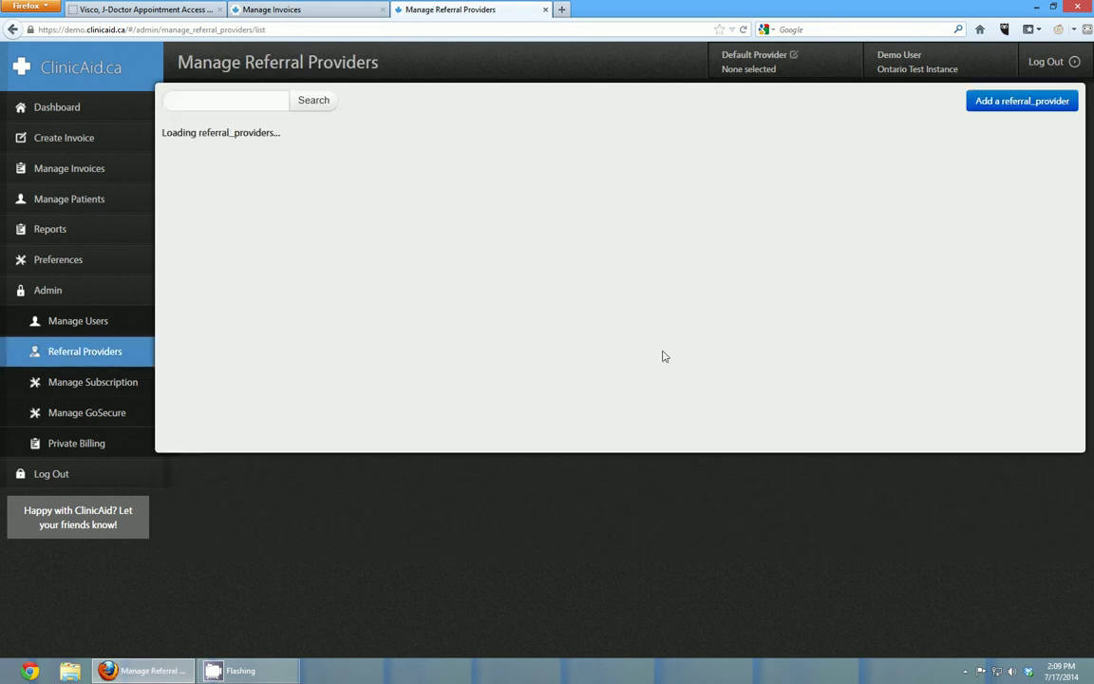
- On a new invoice, search Referral ID by the new provider's partial name to confirm it appears
{"action": "left_click", "coordinate": [67, 139]}
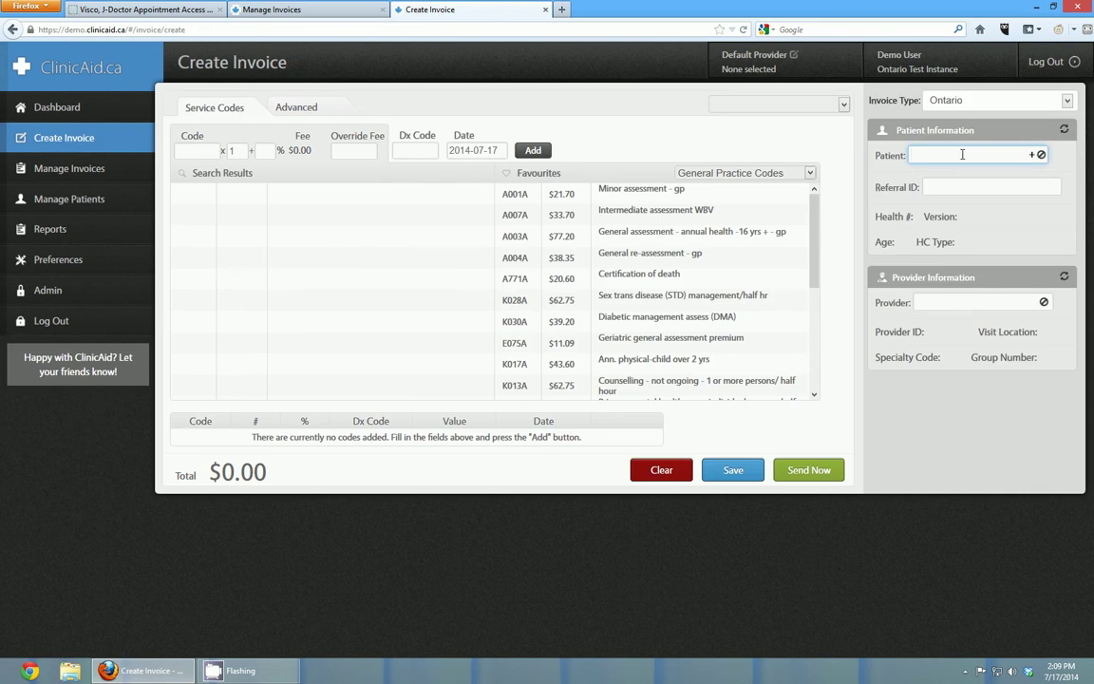
{"action": "key", "text": "Tab"}
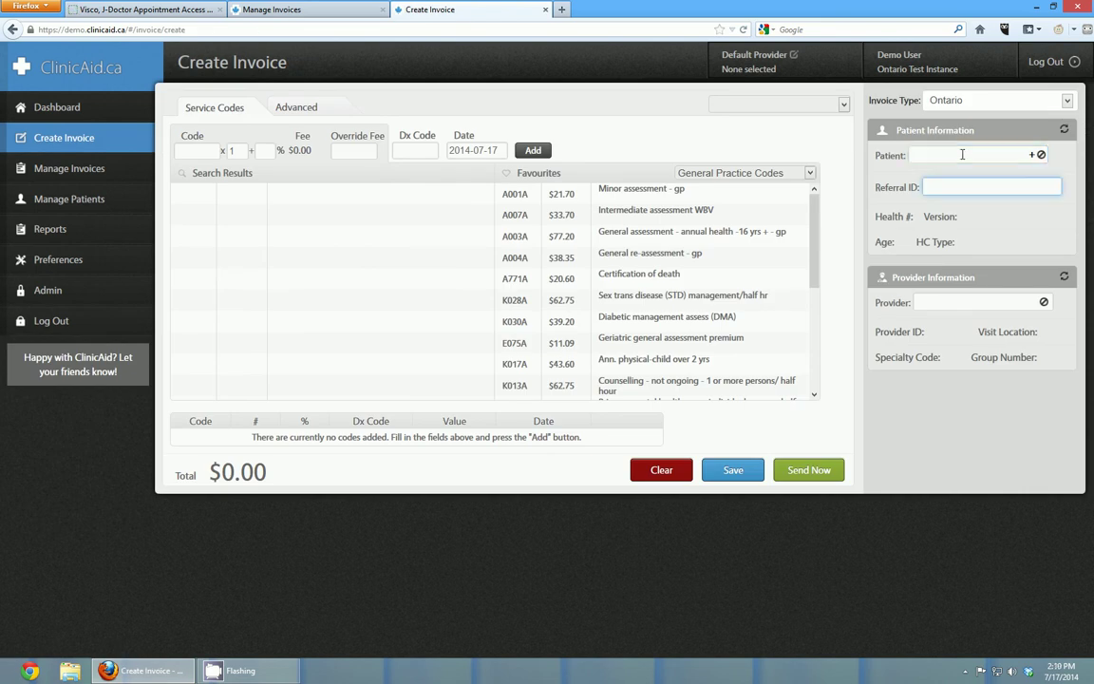
{"action": "type", "text": "bob"}
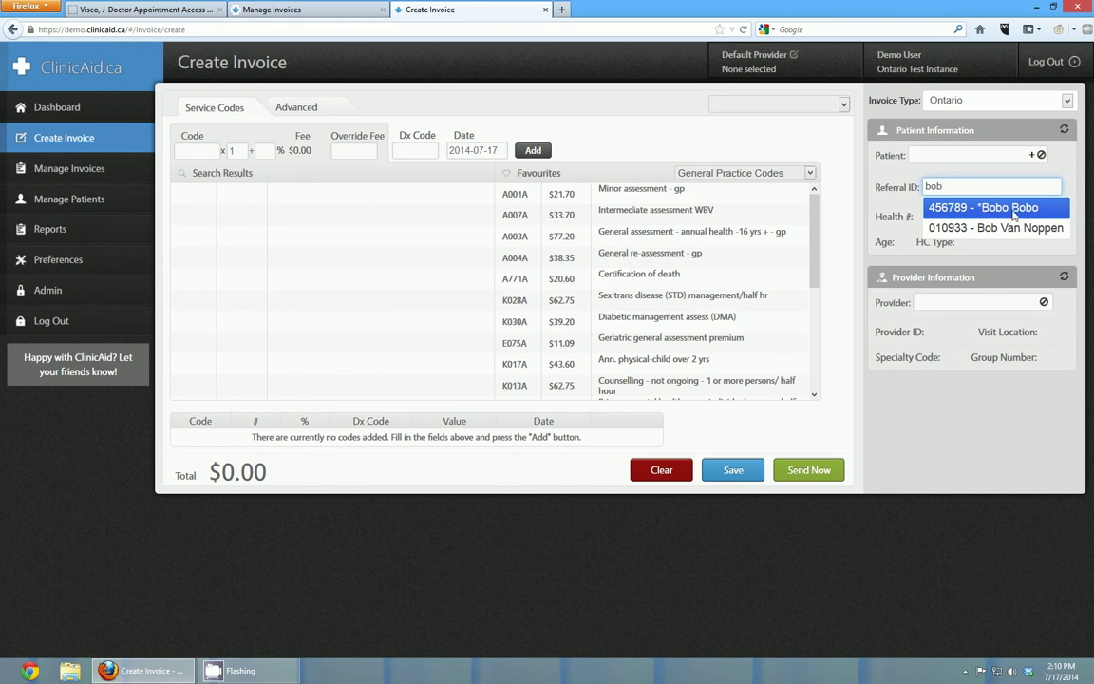
{"action": "left_click", "coordinate": [1014, 215]}
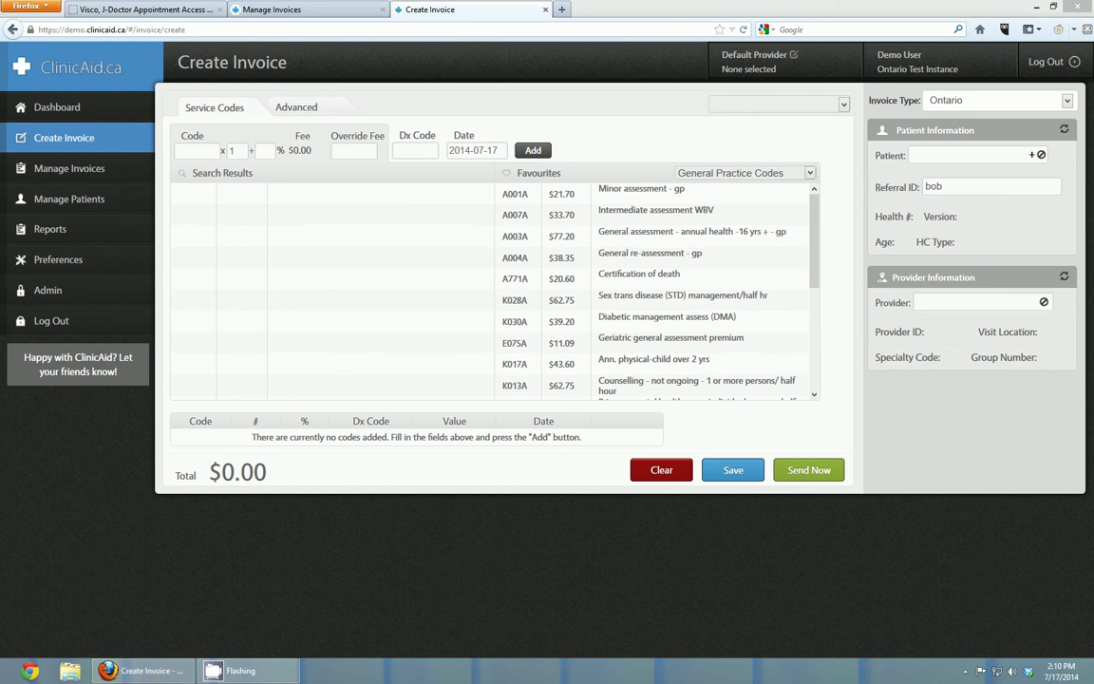